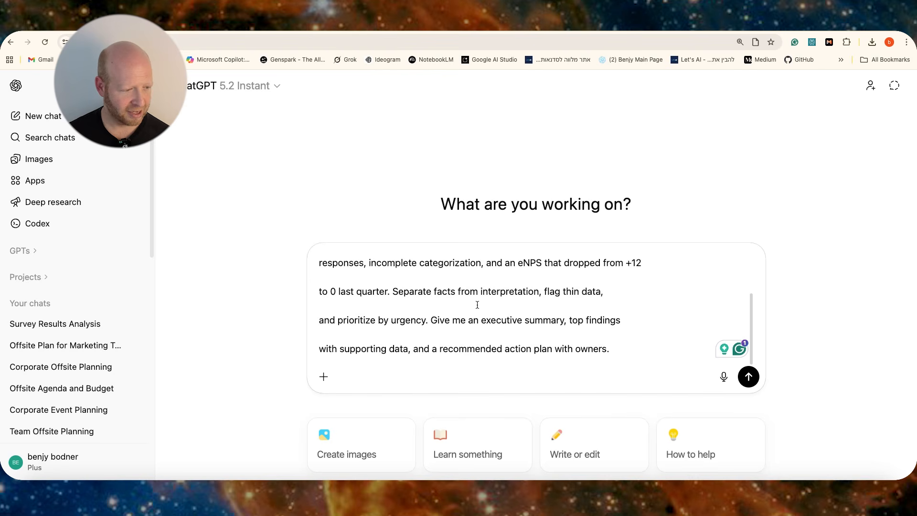
Step: Attach survey_results.docx to the drafted People & Culture analyst prompt and submit it
left_click_drag(424, 318, 487, 331)
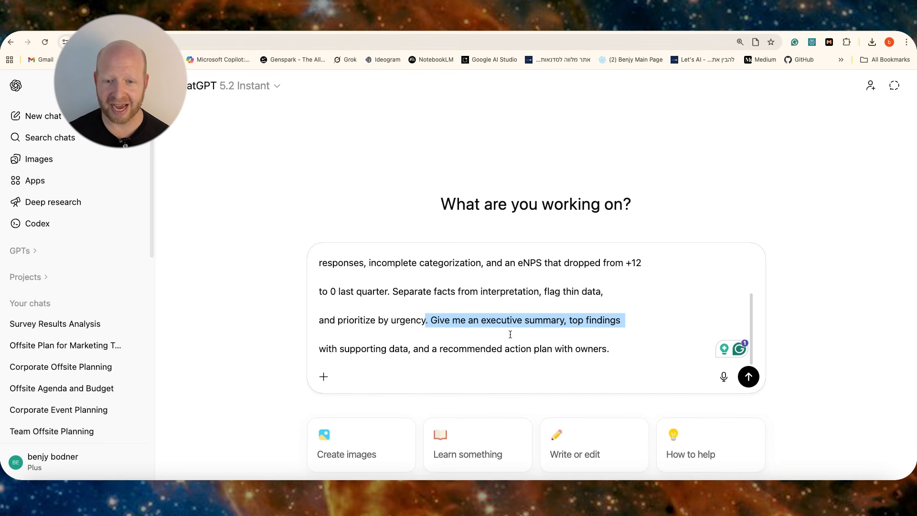
key("Down")
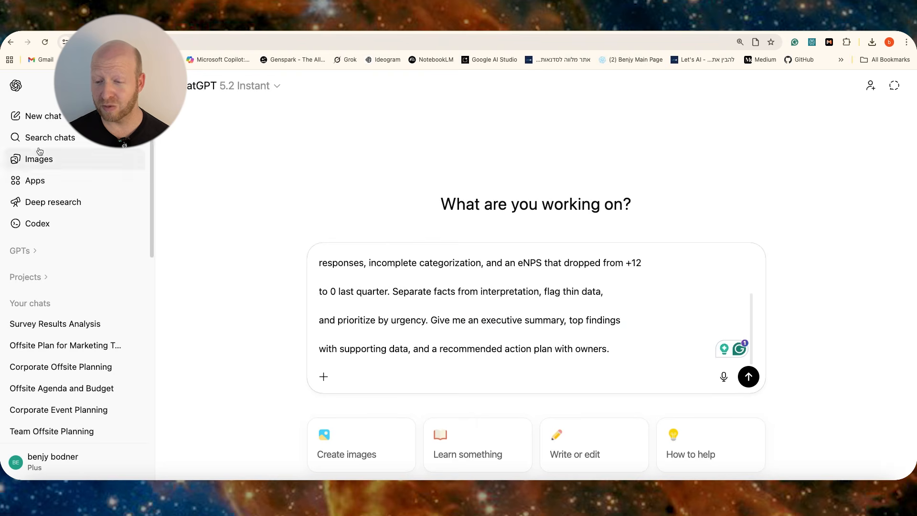
left_click(36, 491)
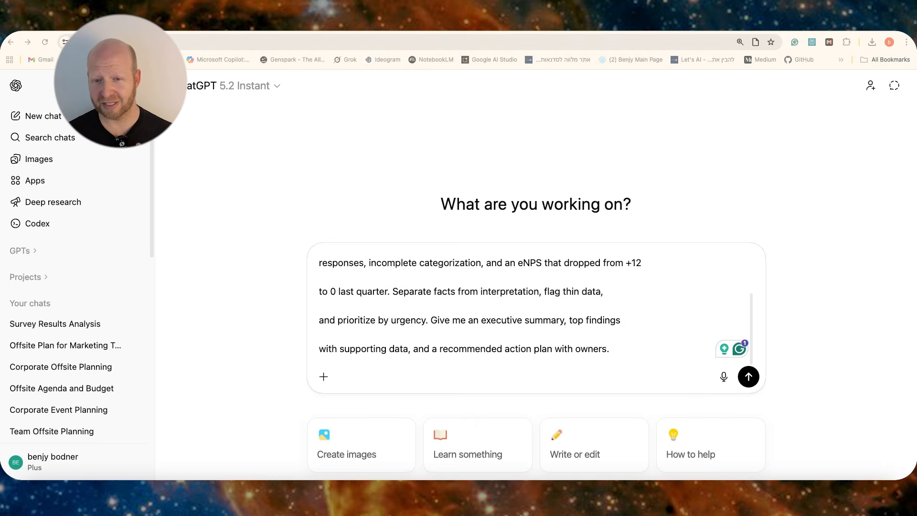
left_click_drag(12, 189, 380, 298)
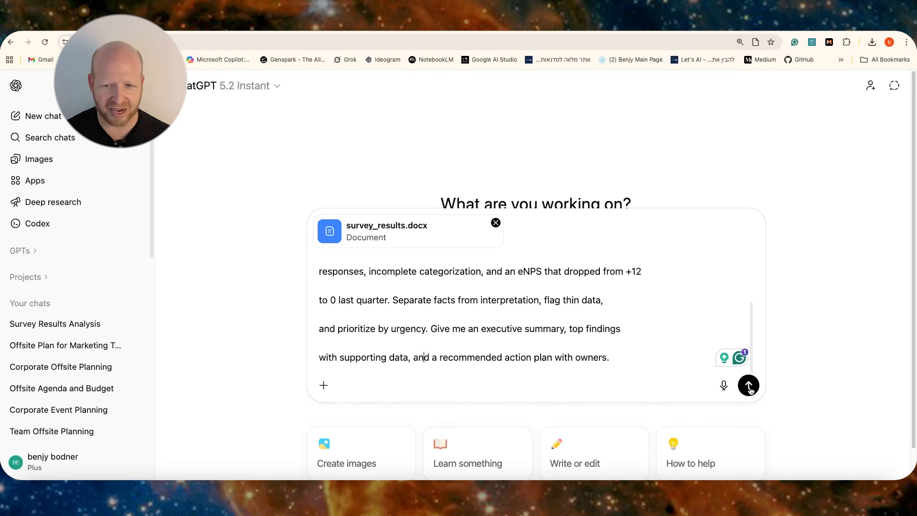
left_click(748, 385)
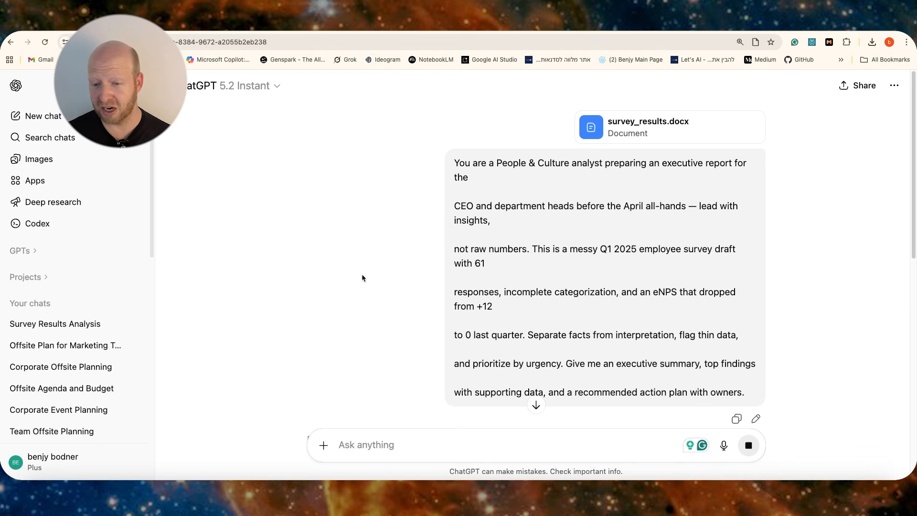
Step: Examine the response's introduction and executive summary against the prompt's request for a summary, top findings and an action plan
scroll(368, 301, "down", 4)
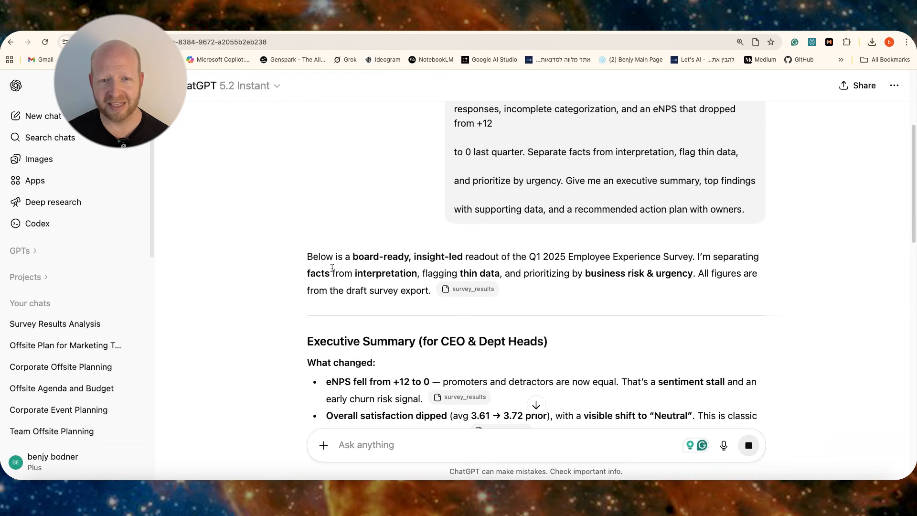
scroll(335, 267, "up", 4)
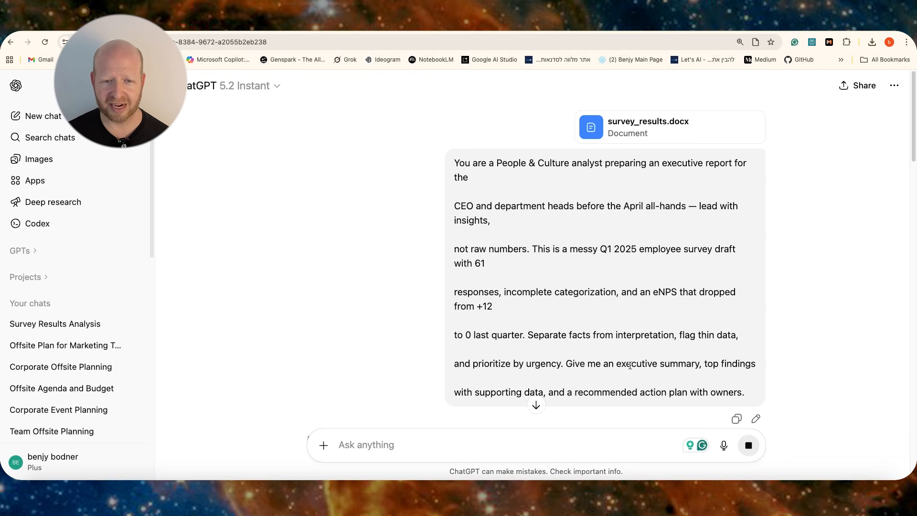
left_click_drag(586, 367, 745, 394)
left_click(252, 391)
scroll(252, 391, "down", 8)
scroll(318, 337, "up", 2)
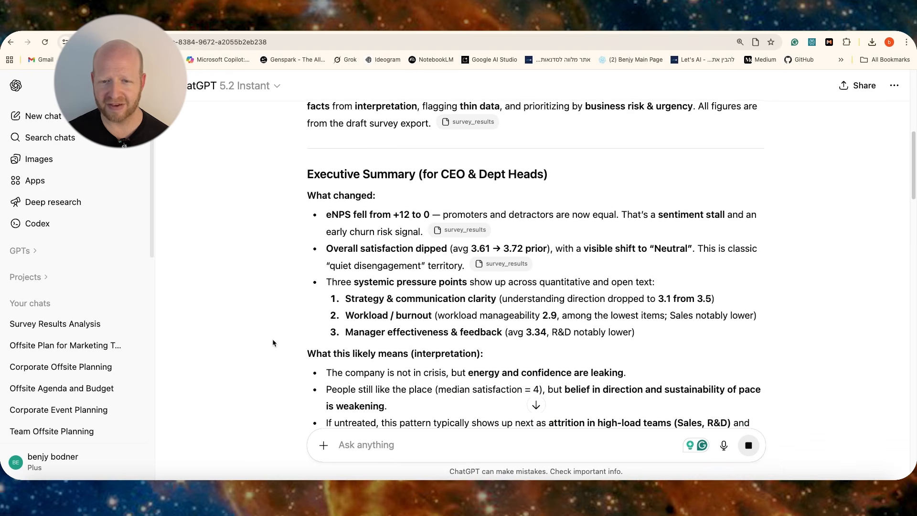
scroll(318, 336, "up", 1)
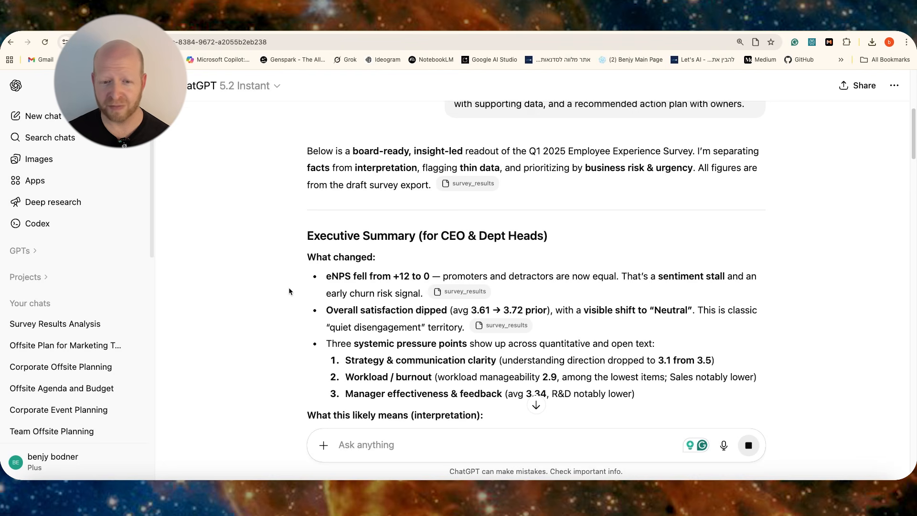
left_click_drag(331, 276, 439, 270)
left_click(351, 318)
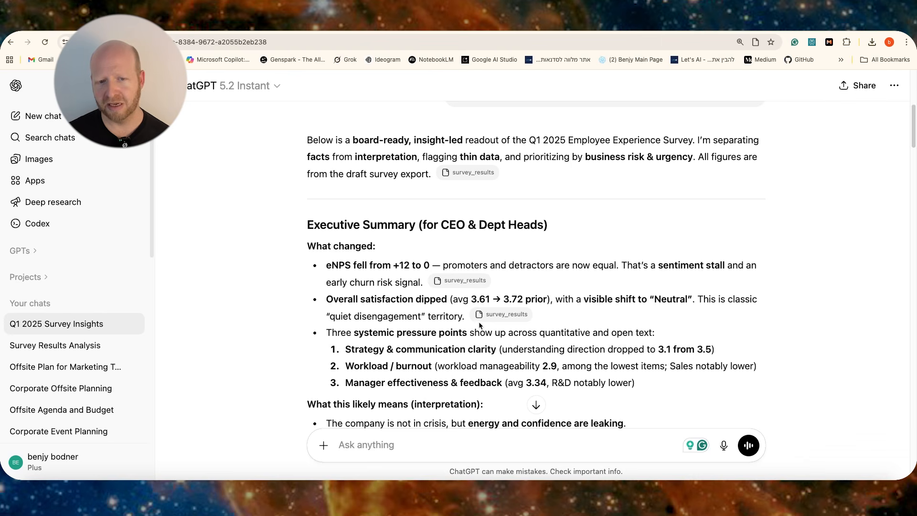
Step: Review the rest of the survey report, from the interpretation and data confidence to the top findings and owner-based action plan
scroll(275, 339, "down", 2)
scroll(276, 340, "down", 2)
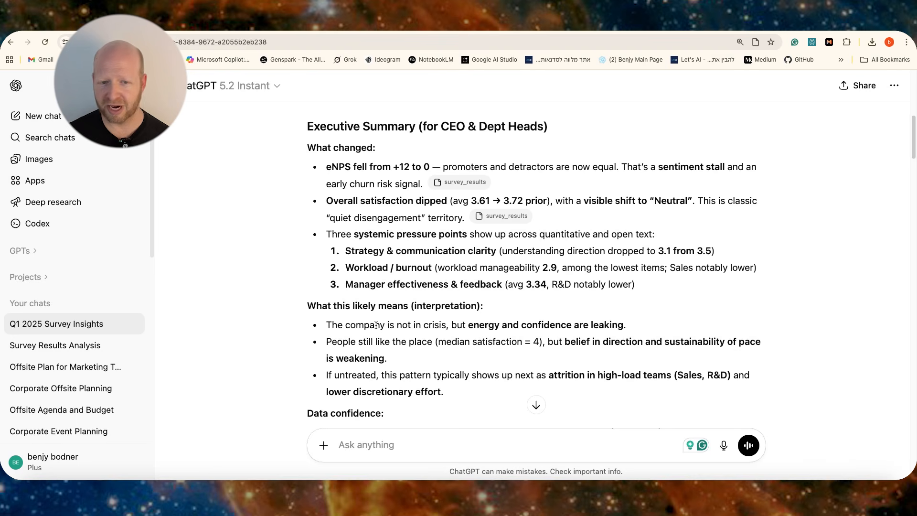
scroll(318, 299, "down", 8)
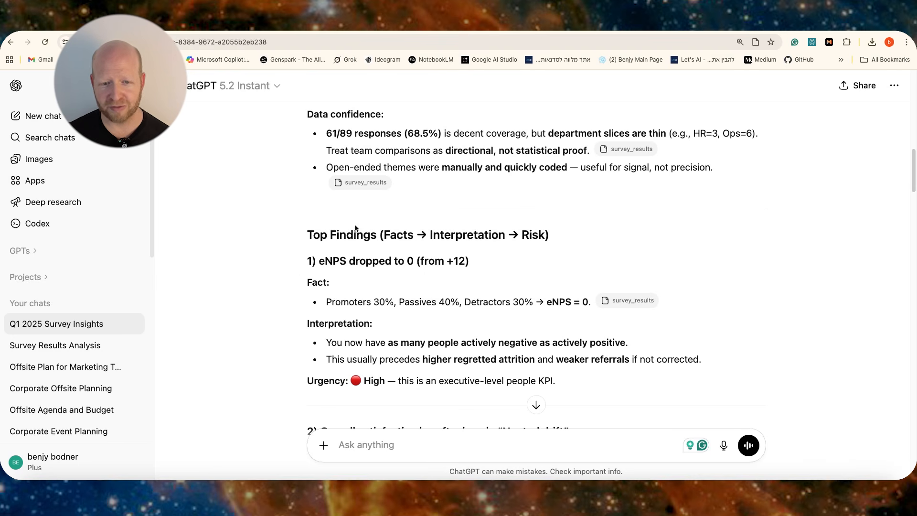
scroll(315, 259, "down", 12)
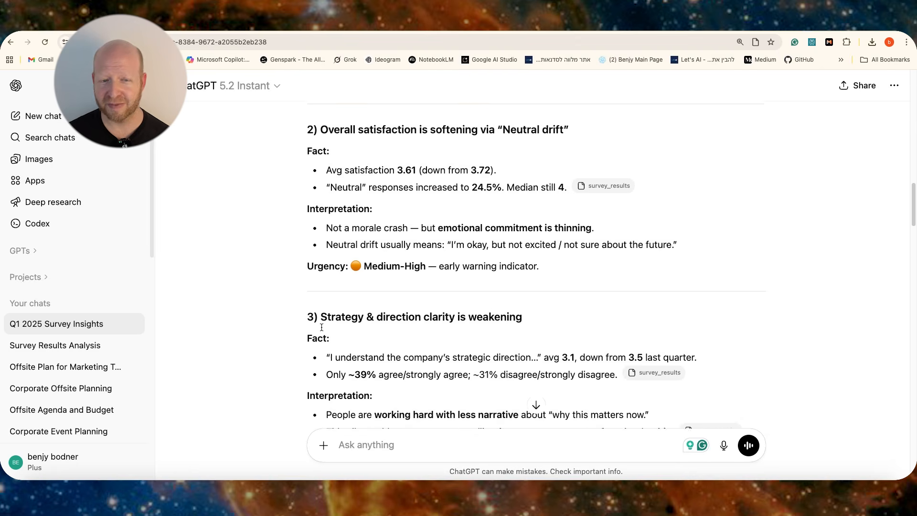
scroll(321, 328, "down", 4)
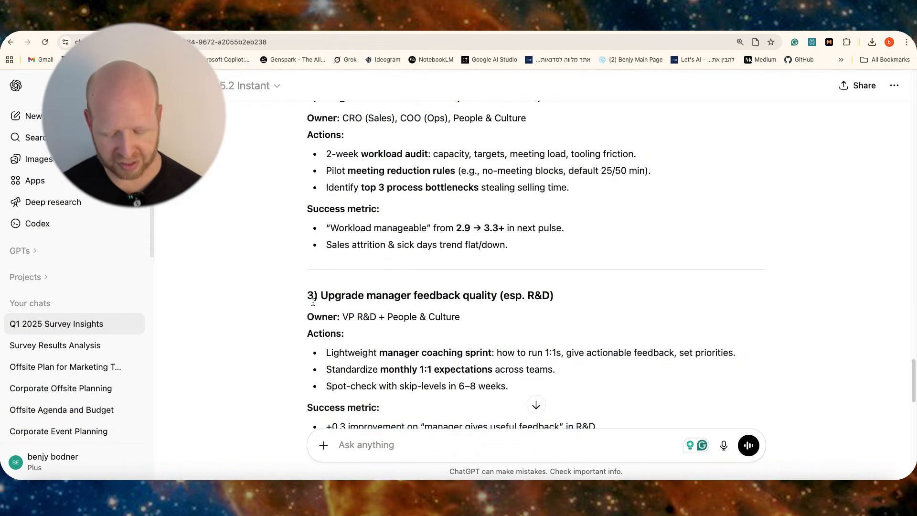
scroll(273, 331, "down", 6)
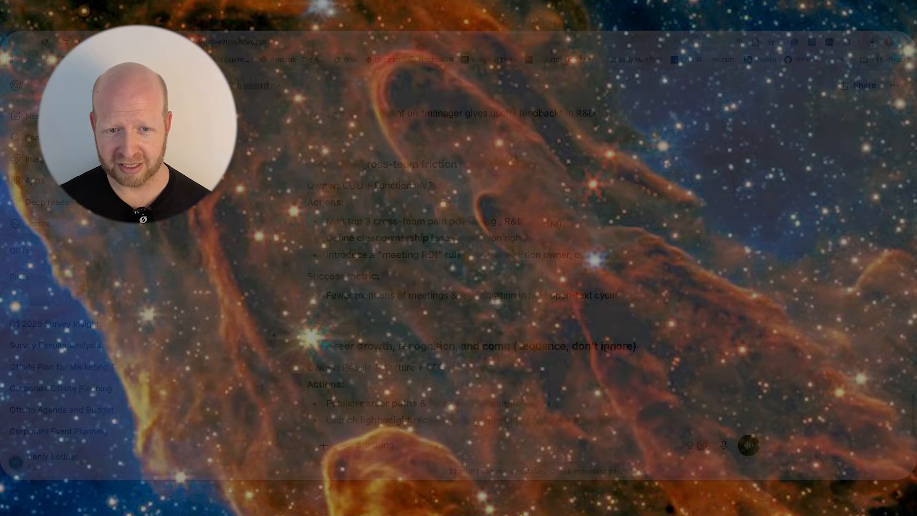
Step: Insert the original People & Culture analyst prompt between triple quotation marks in a new chat message
type("\"")
key("shift+Return")
key("shift+Return")
type("\"")
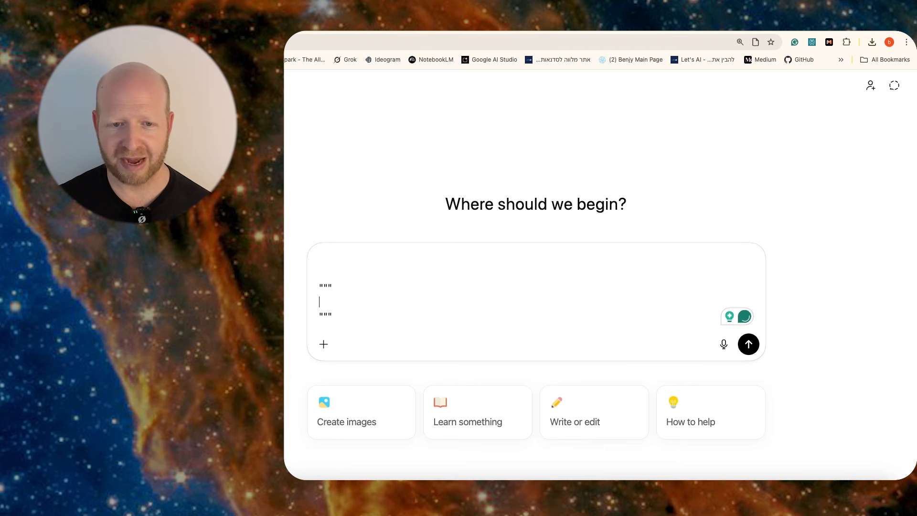
key("super+v")
scroll(607, 289, "up", 5)
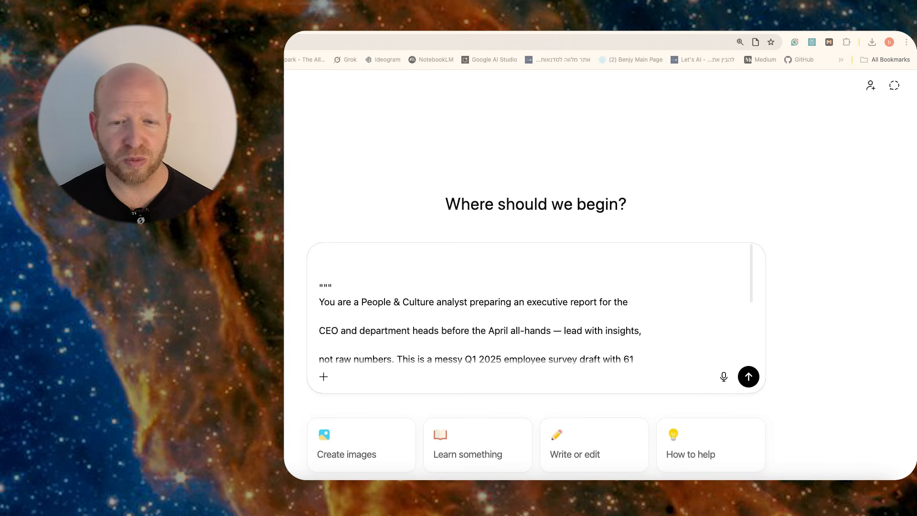
Step: Precede the quoted prompt with a world-class prompt engineer instruction to sharpen it, add ideal tone, 2-3 output examples and missing components, and submit it
type("you are a world-class prompt engineer — take the prompt below and enhance it, make it sharper, add the ideal tone, 2-3 output examples and fill in any missing components.")
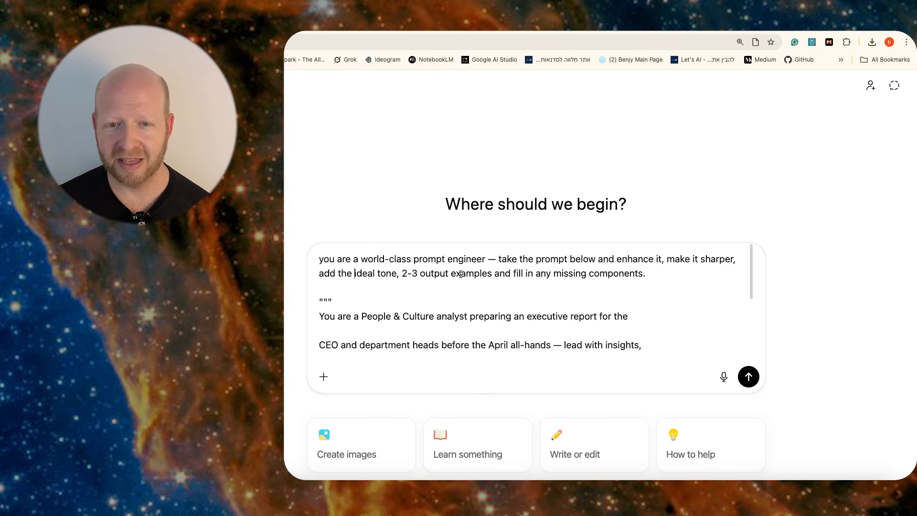
left_click(525, 281)
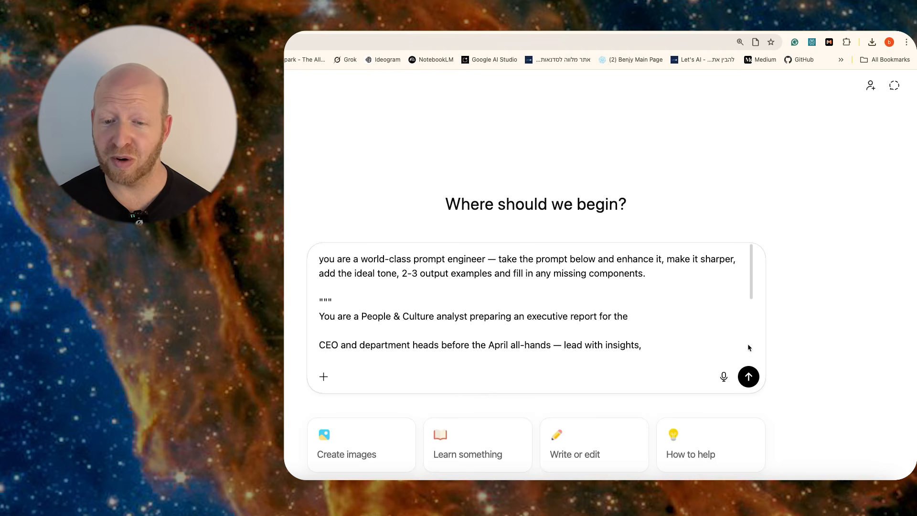
left_click(749, 377)
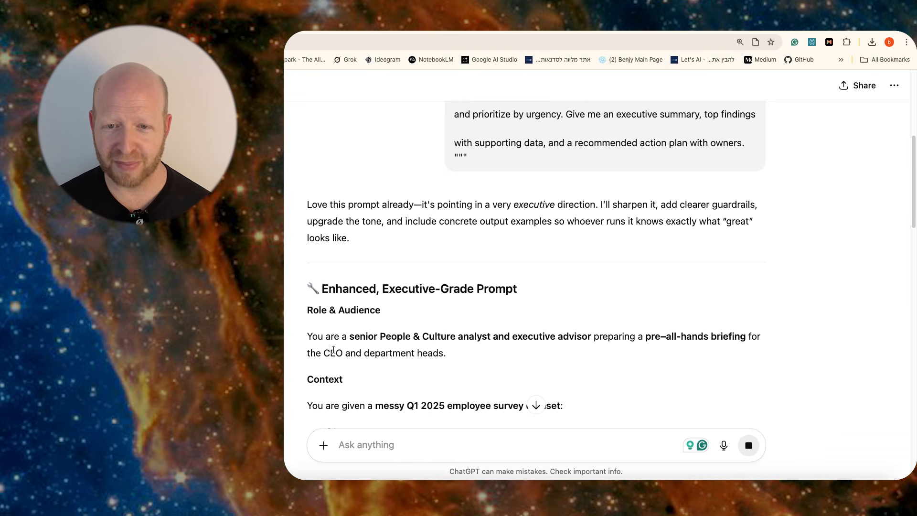
Step: Review the enhanced executive-grade prompt, including its role, context, mission, rules and example output snippets
scroll(306, 311, "down", 3)
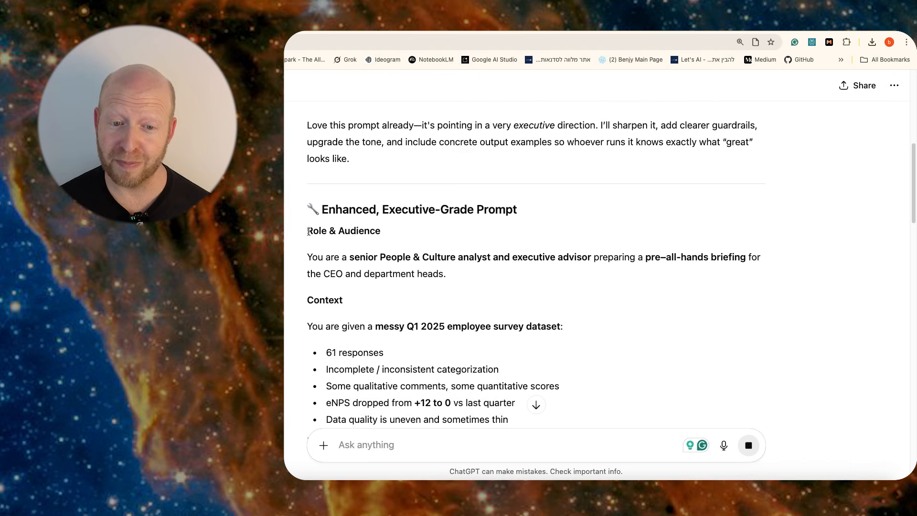
scroll(426, 259, "up", 3)
scroll(401, 342, "down", 10)
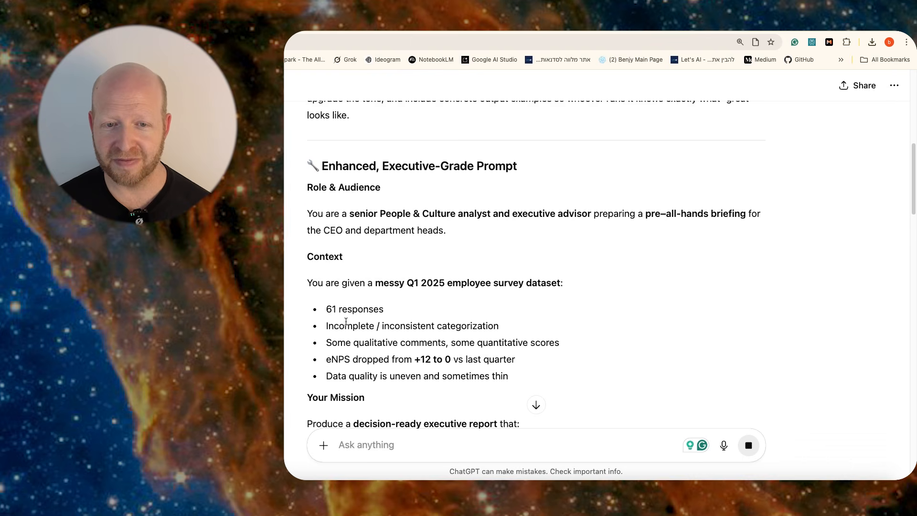
scroll(344, 330, "down", 15)
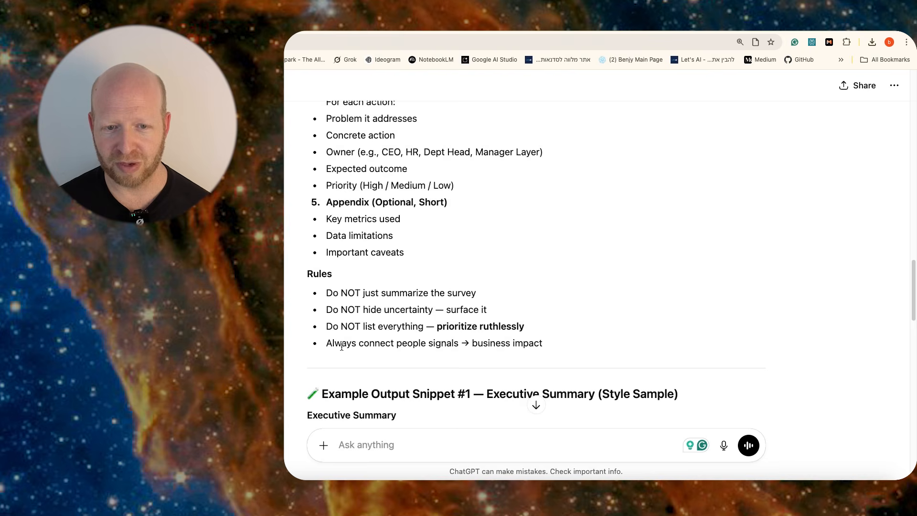
scroll(342, 347, "down", 4)
scroll(343, 347, "down", 12)
scroll(342, 347, "down", 6)
Step: Copy the full enhanced prompt, starting from its Role & Audience heading
left_click_drag(472, 291, 307, 387)
scroll(445, 242, "up", 20)
scroll(312, 238, "up", 12)
scroll(311, 238, "down", 4)
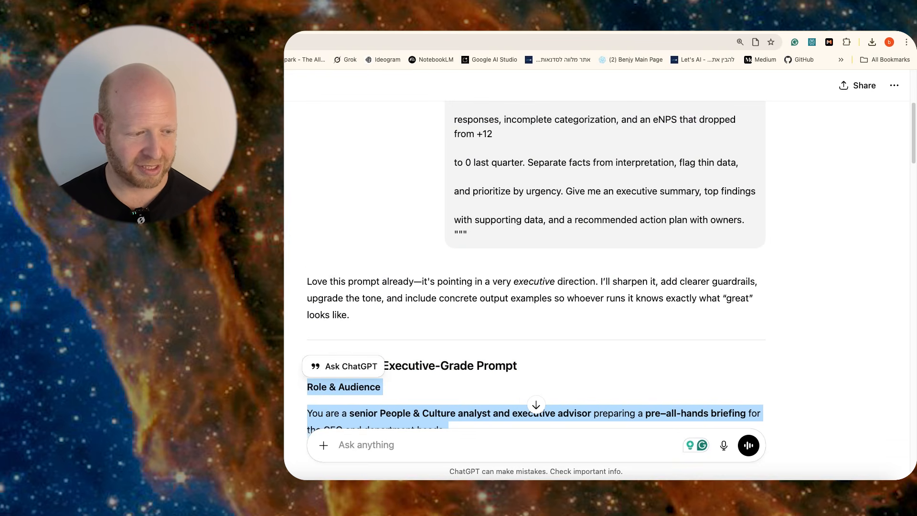
key("super+c")
Step: Submit the copied enhanced prompt in a new chat with survey_results.docx attached
key("super+shift+o")
key("super+v")
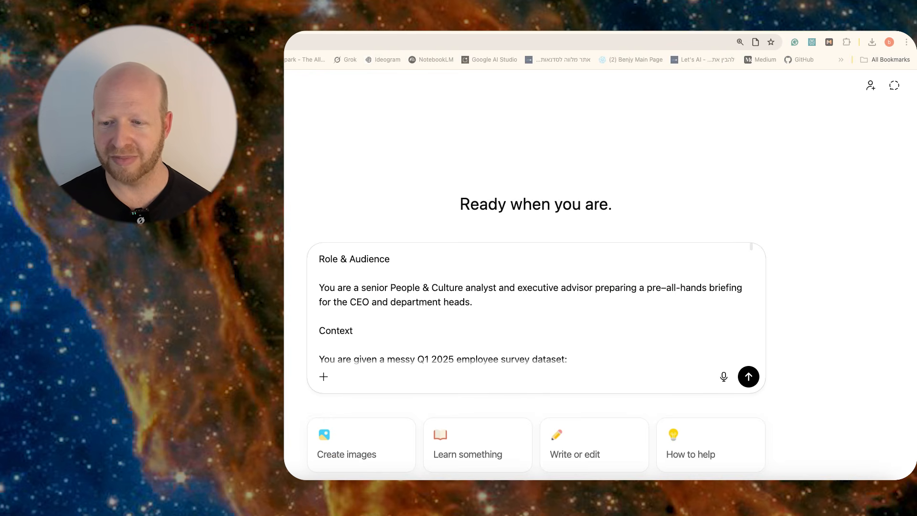
left_click_drag(286, 211, 406, 265)
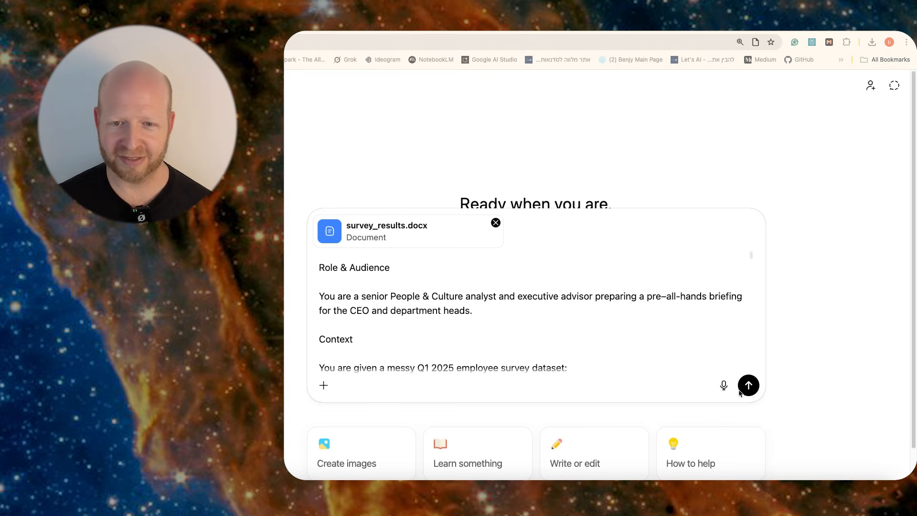
left_click(749, 386)
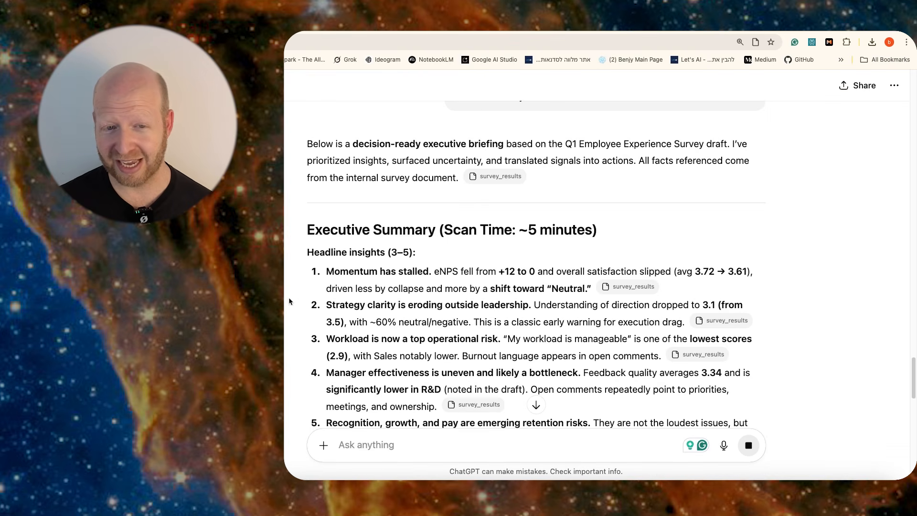
Step: Examine the new briefing's executive summary, including headline insights, changes since last quarter, business relevance, top risks and data quality note
left_click_drag(295, 233, 655, 241)
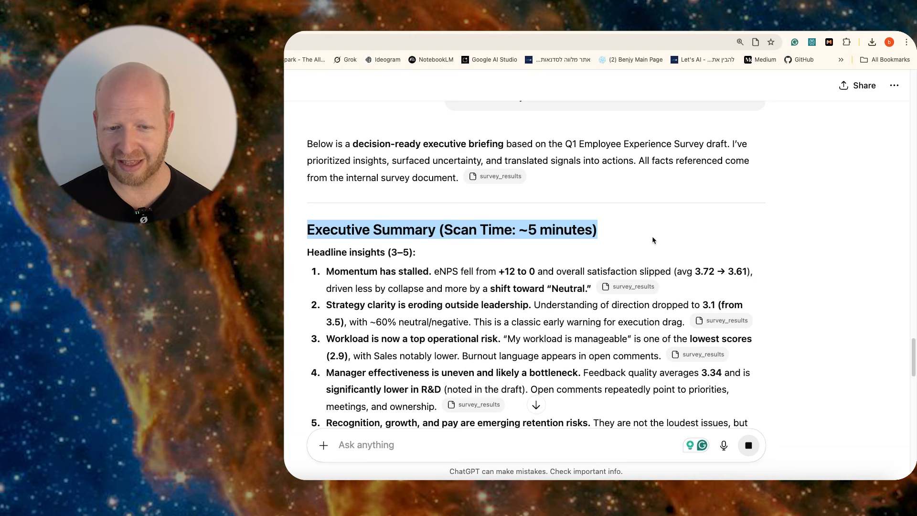
left_click(655, 242)
scroll(406, 308, "down", 2)
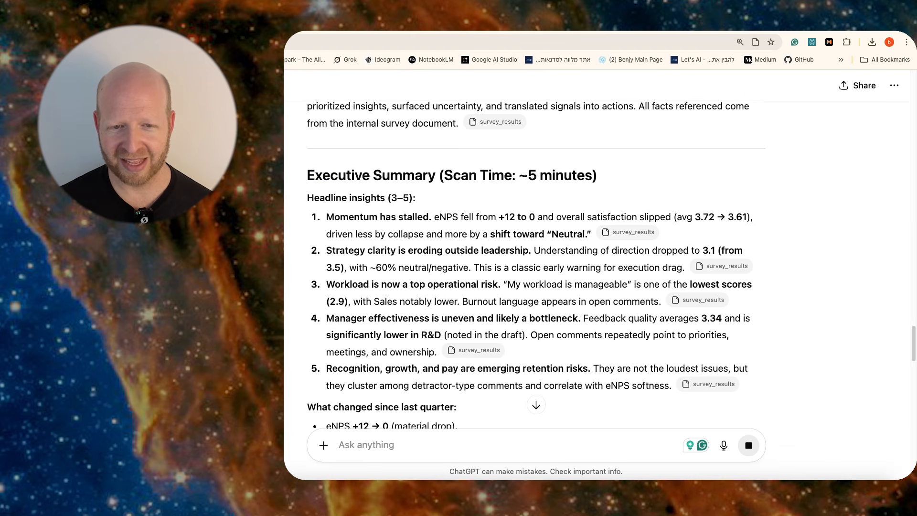
left_click_drag(327, 200, 394, 381)
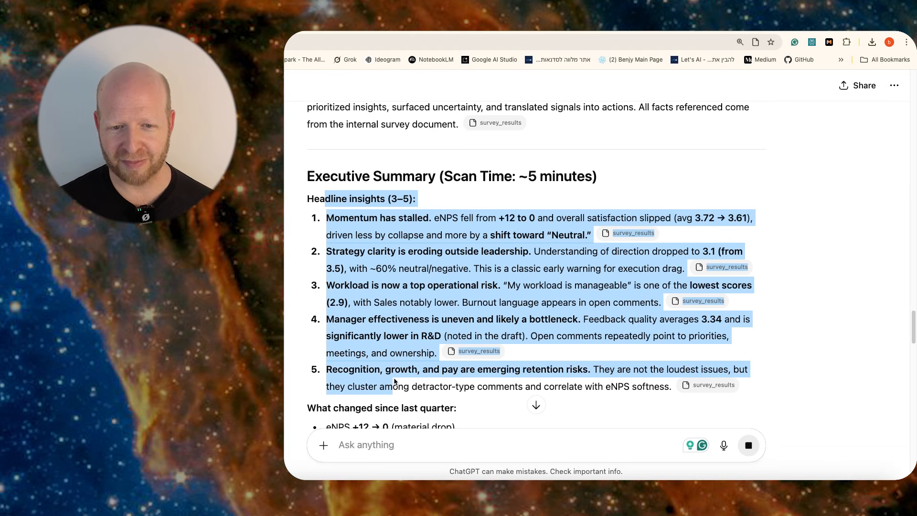
left_click(387, 391)
scroll(344, 335, "down", 6)
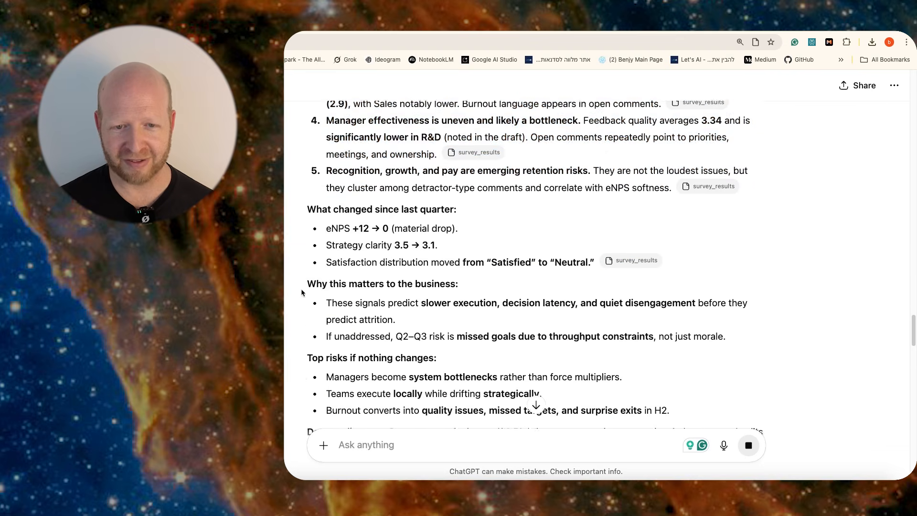
scroll(302, 294, "up", 8)
scroll(303, 295, "down", 10)
scroll(301, 297, "up", 3)
scroll(292, 308, "down", 4)
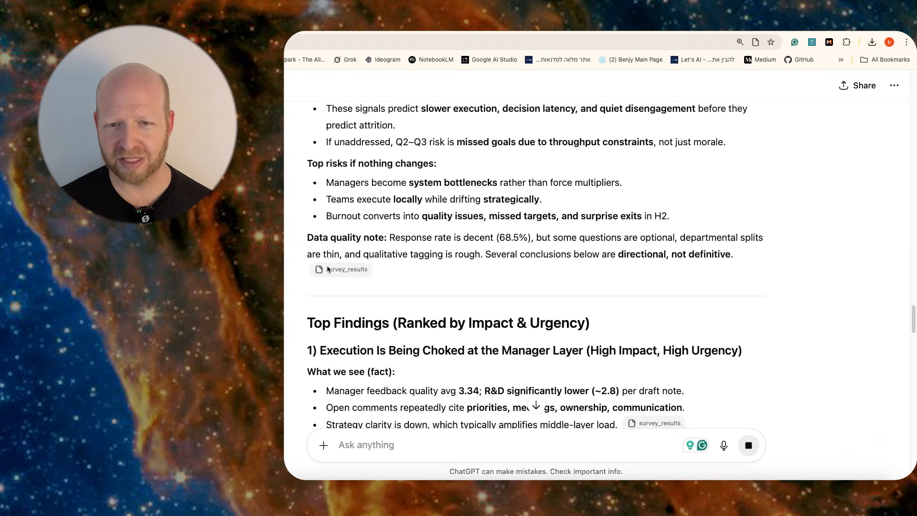
Step: Examine the Top Findings section ranked by impact and urgency, checking each finding's facts, interpretation, confidence level and supporting evidence
triple_click(307, 322)
scroll(308, 345, "down", 5)
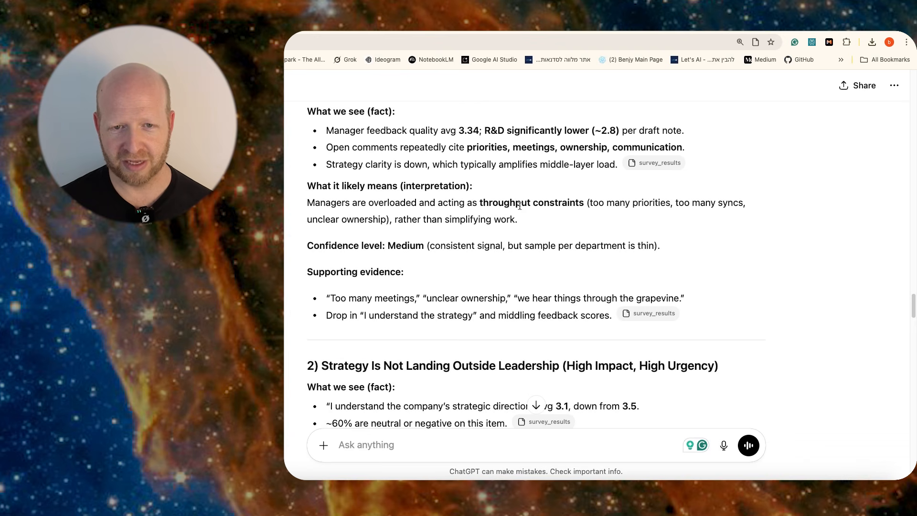
scroll(289, 358, "down", 14)
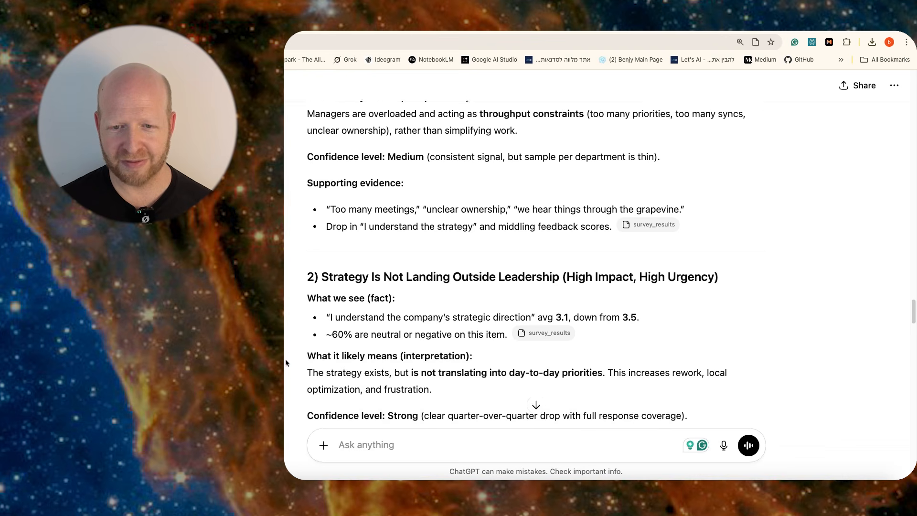
scroll(293, 358, "down", 15)
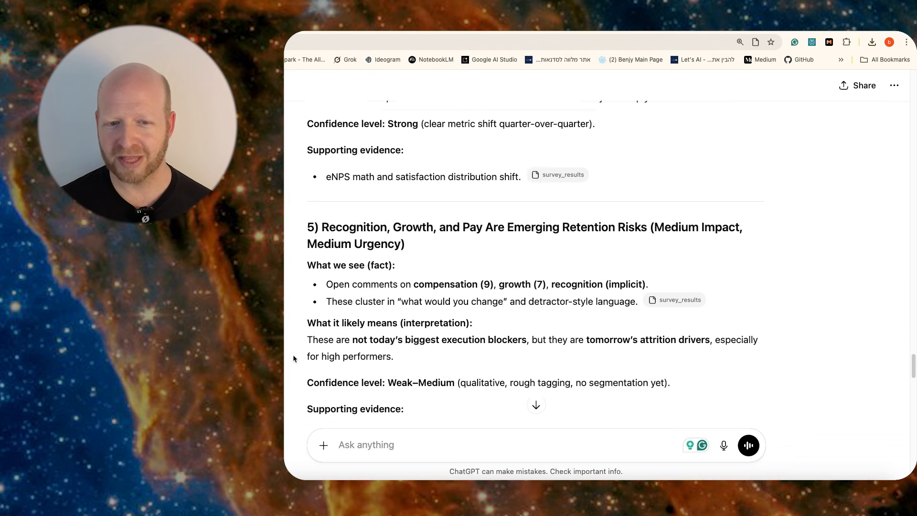
Step: Examine the briefing's fifth finding, What NOT to Over-Interpret section and start of the 90-day Recommended Action Plan
scroll(308, 285, "down", 1)
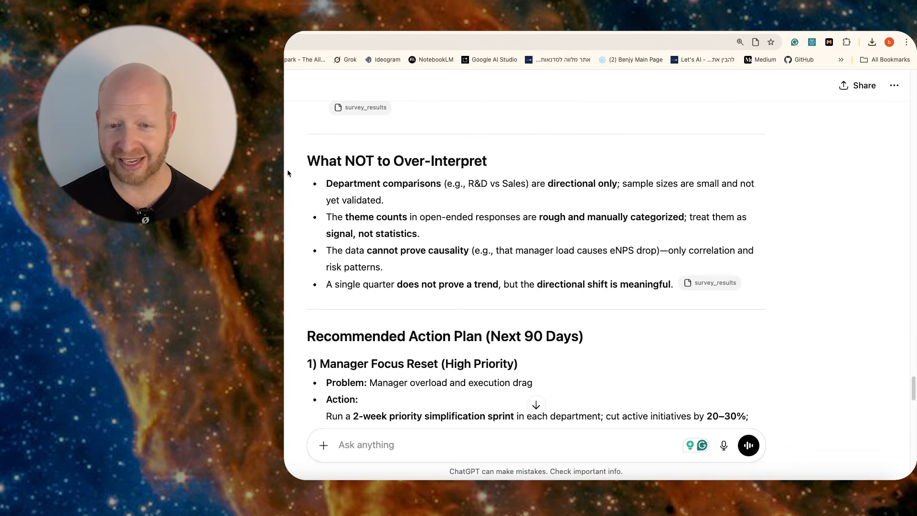
left_click_drag(308, 336, 583, 336)
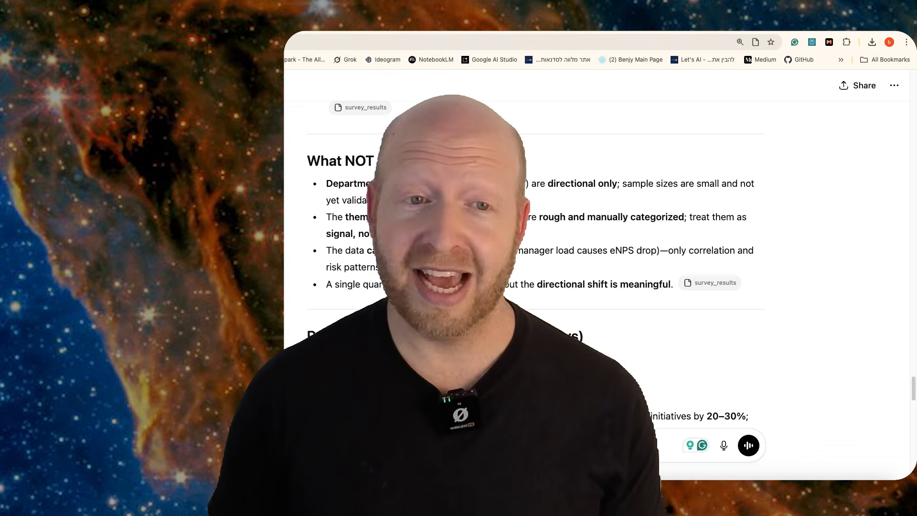
scroll(535, 215, "down", 12)
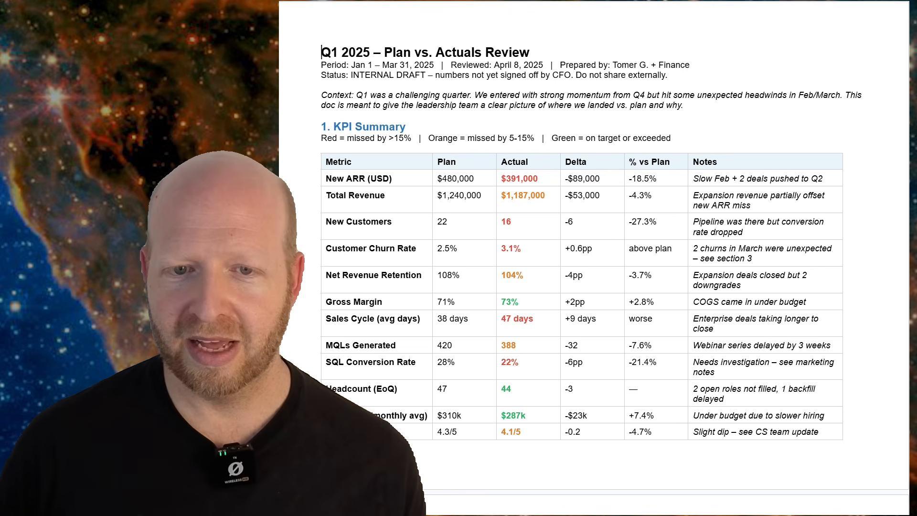
Step: Read the Q1 2025 Plan vs. Actuals Review document, covering KPI summary, segment revenue, root cause notes, what went well and proposed Q2 adjustments
scroll(594, 258, "down", 1)
scroll(594, 258, "down", 1)
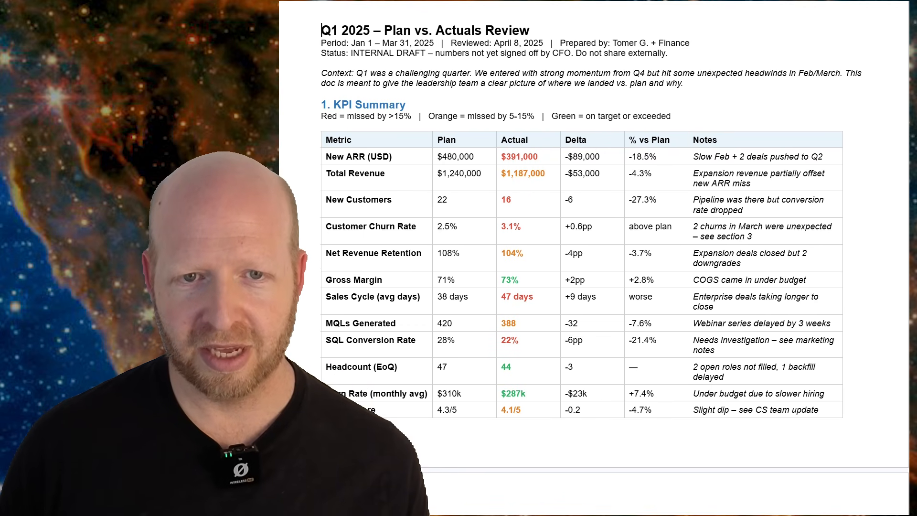
scroll(595, 258, "down", 1)
scroll(595, 258, "down", 1)
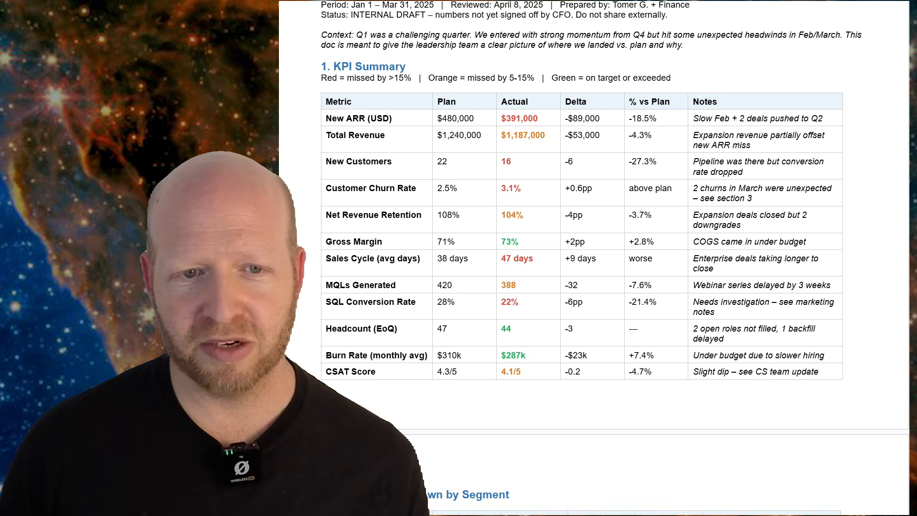
scroll(594, 258, "down", 1)
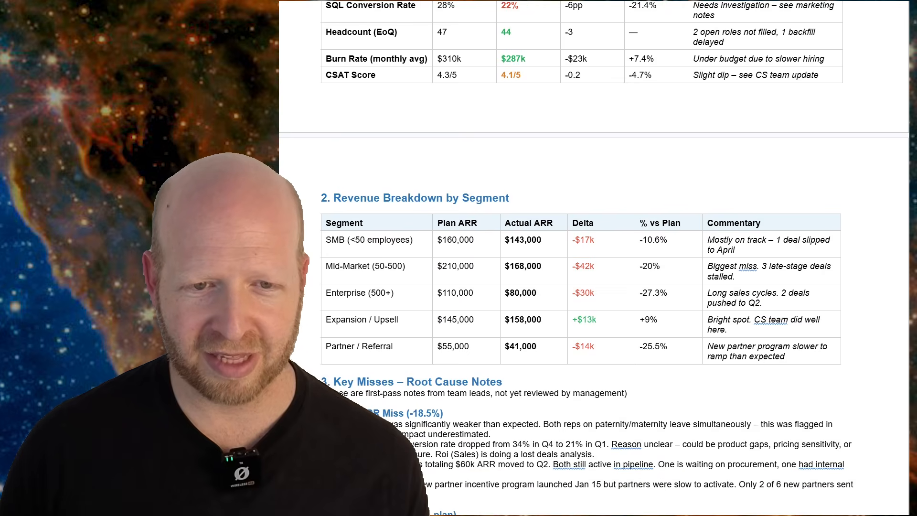
scroll(592, 267, "down", 3)
scroll(592, 267, "down", 3)
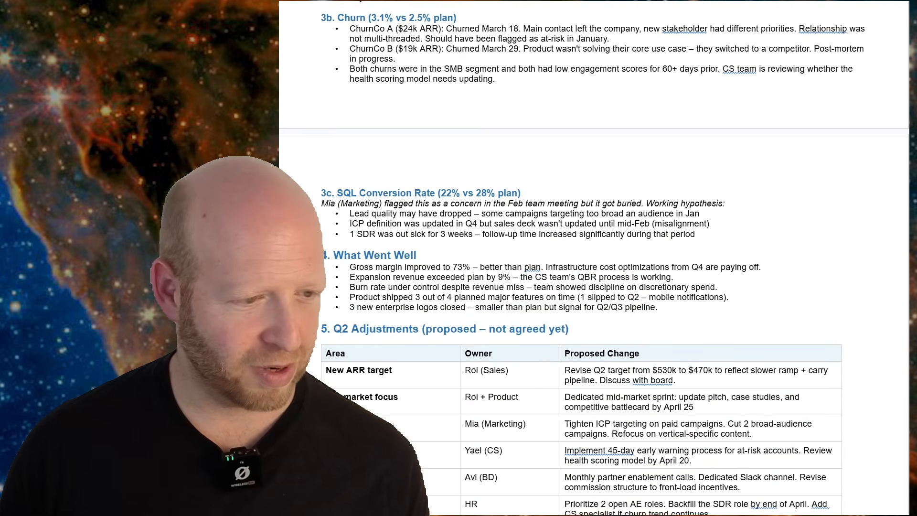
scroll(594, 258, "down", 3)
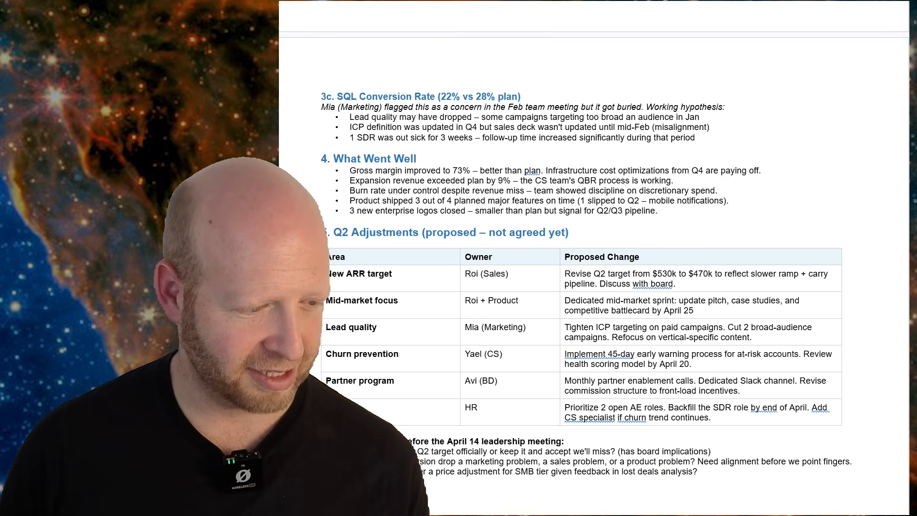
scroll(594, 258, "down", 3)
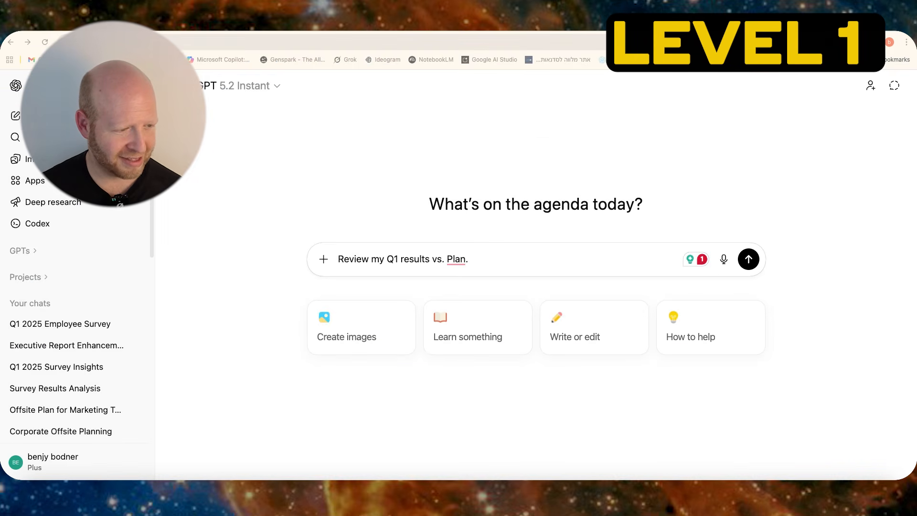
Step: Submit "Review my Q1 results vs. Plan." with quarterly_review.docx attached, and read the response's topline summary, what worked and root causes
left_click_drag(203, 115, 411, 232)
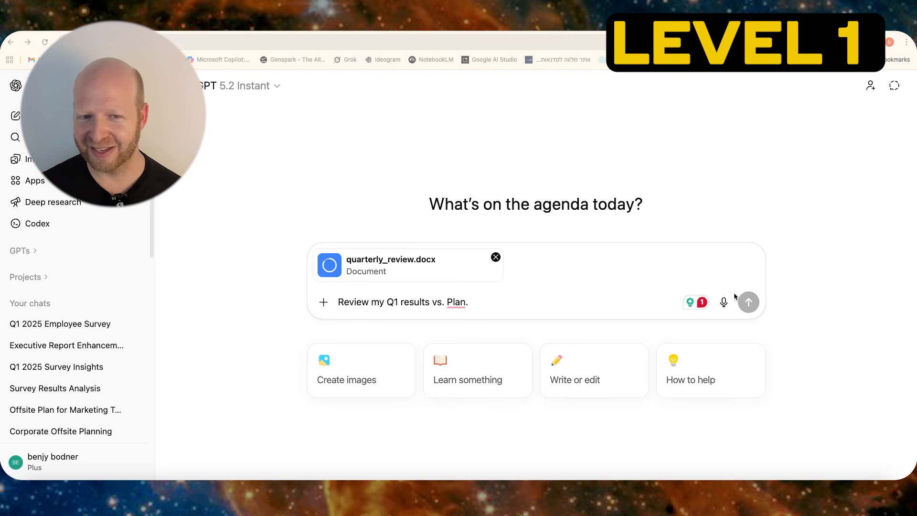
left_click(749, 302)
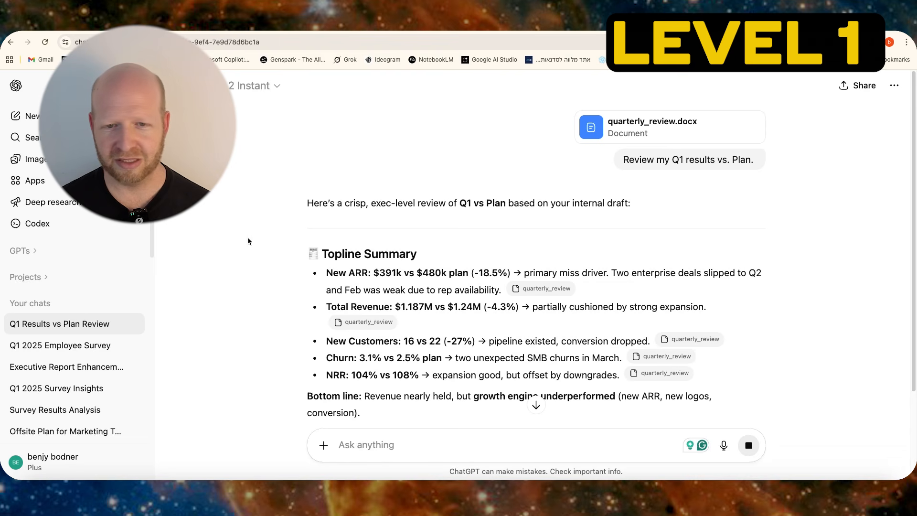
scroll(297, 297, "down", 3)
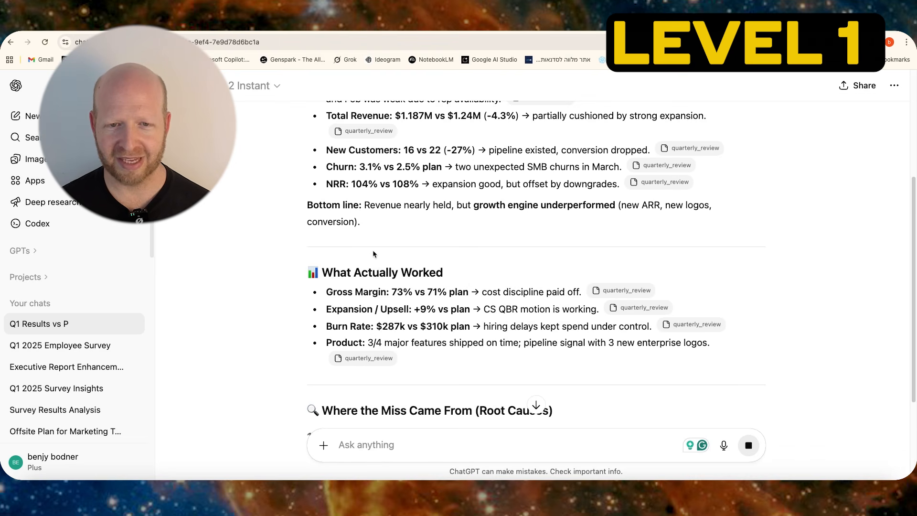
scroll(511, 331, "down", 3)
scroll(512, 331, "down", 3)
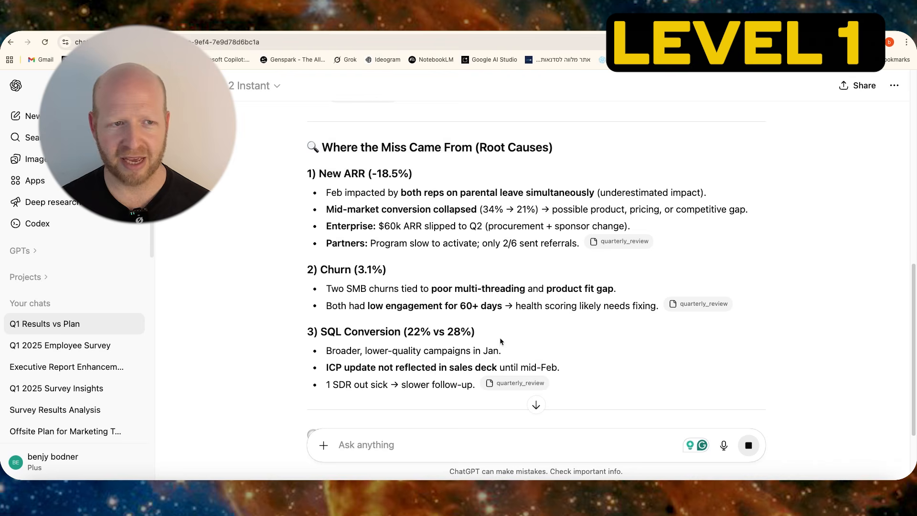
scroll(499, 337, "down", 3)
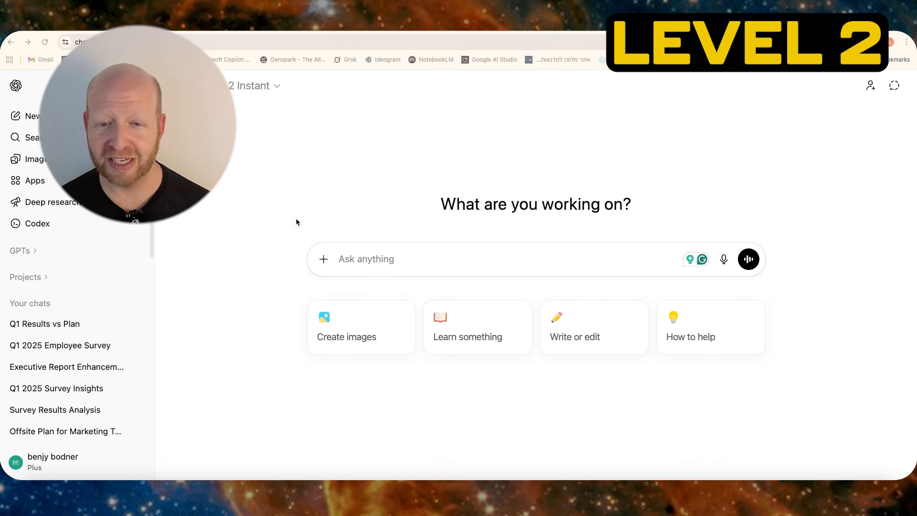
Step: Enter the prepared business operations analyst prompt in the new chat and check it through to the prioritized Q2 action plan request
left_click(373, 266)
key("super+v")
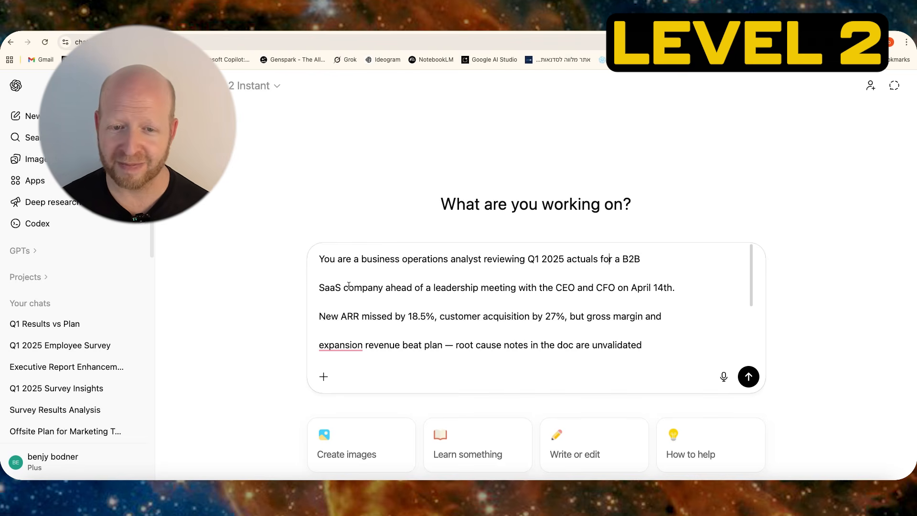
left_click_drag(676, 281, 296, 262)
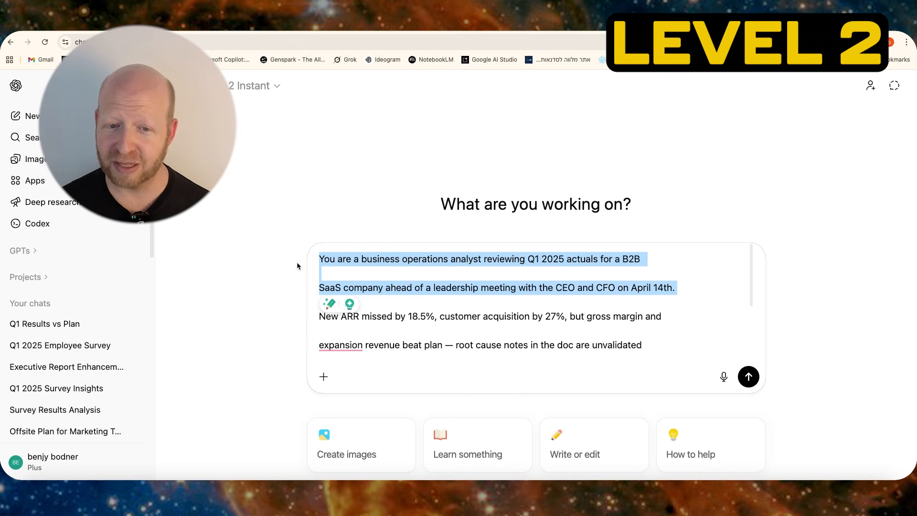
left_click(390, 267)
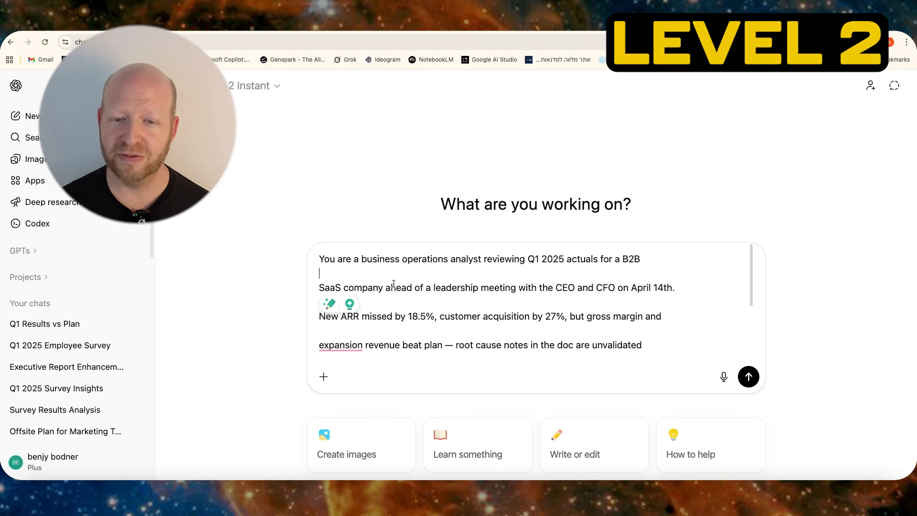
scroll(403, 311, "down", 3)
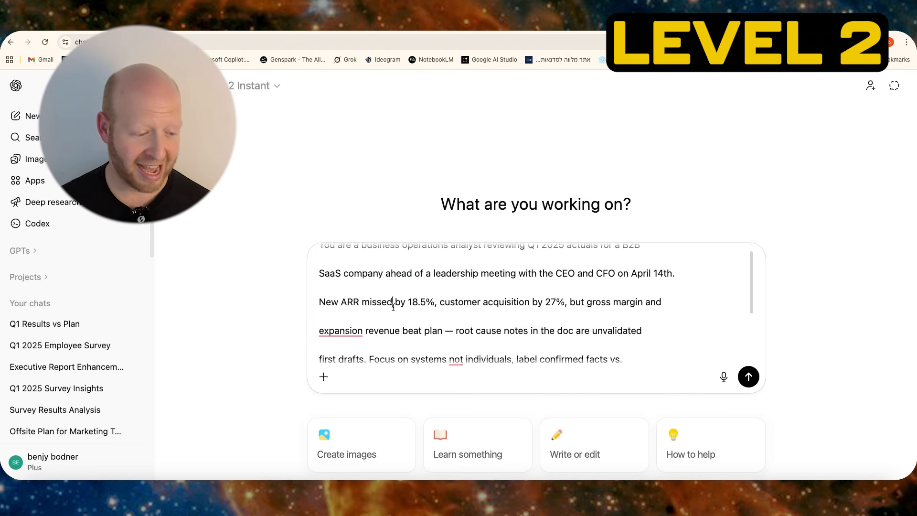
scroll(355, 274, "up", 1)
scroll(354, 270, "down", 2)
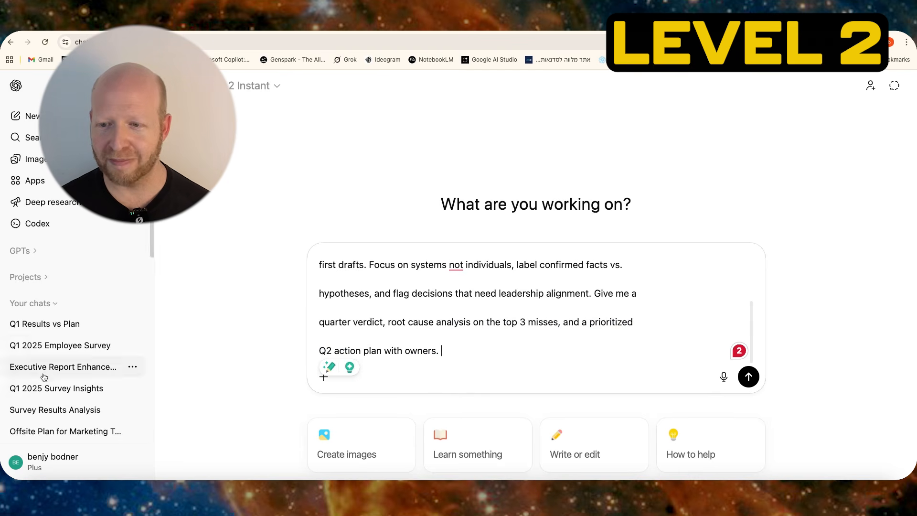
Step: Attach quarterly_review.docx to the business operations analyst prompt and submit it
left_click(62, 480)
key("Escape")
left_click_drag(459, 497, 442, 246)
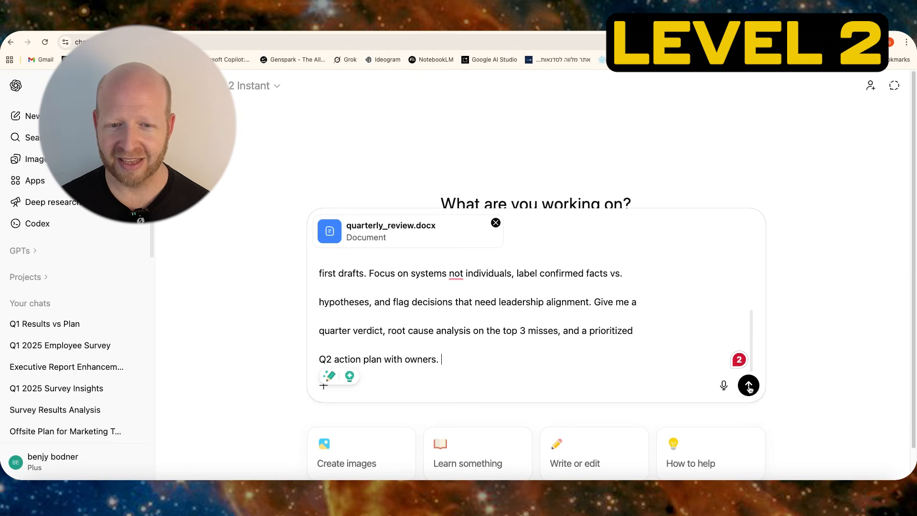
left_click(748, 386)
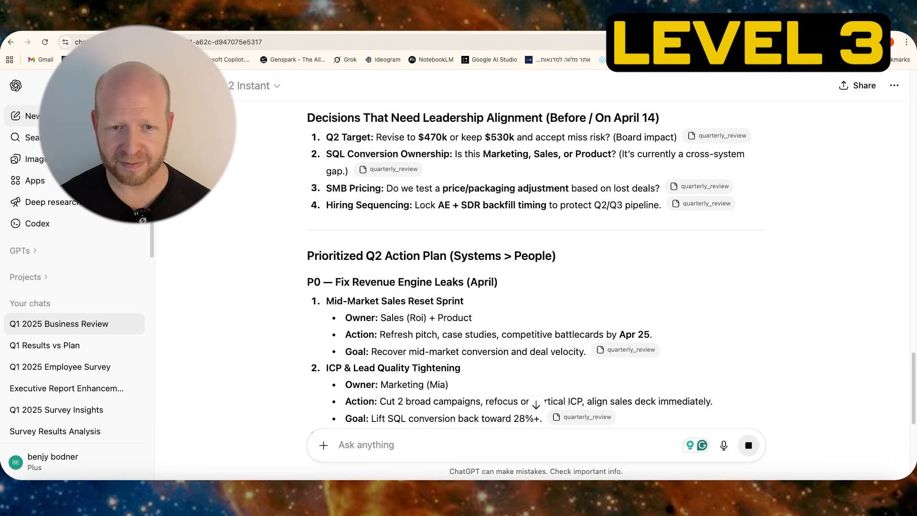
Step: In a new chat, submit a world-class prompt engineer request to sharpen the triple-quoted analyst prompt, adding ideal tone, 2-3 output examples and missing components
left_click(62, 116)
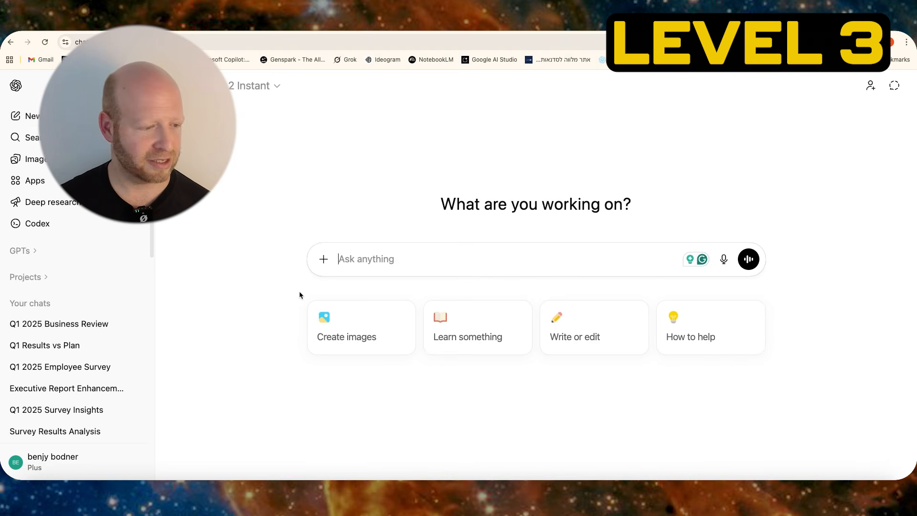
key("super+v")
type("\"\"\"")
key("shift+Return")
key("shift+Return")
type("\"\"\"")
key("Up")
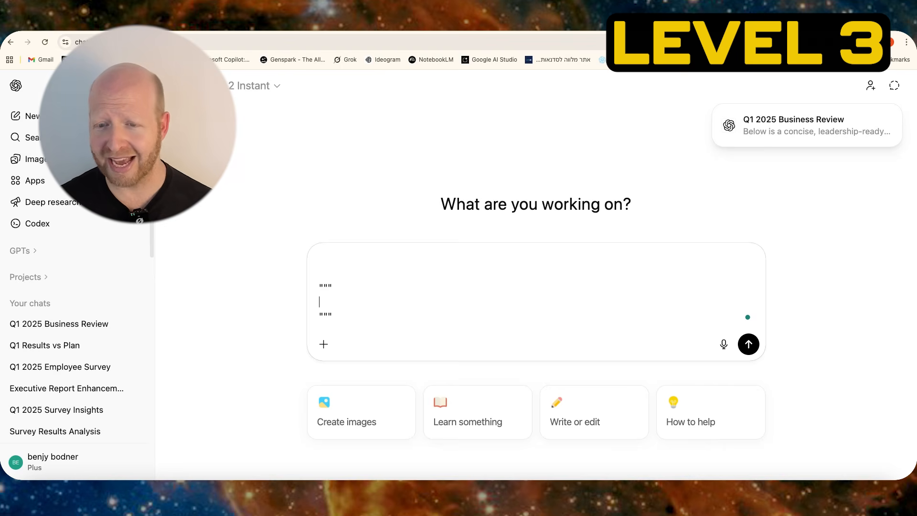
key("super+v")
key("super+Up")
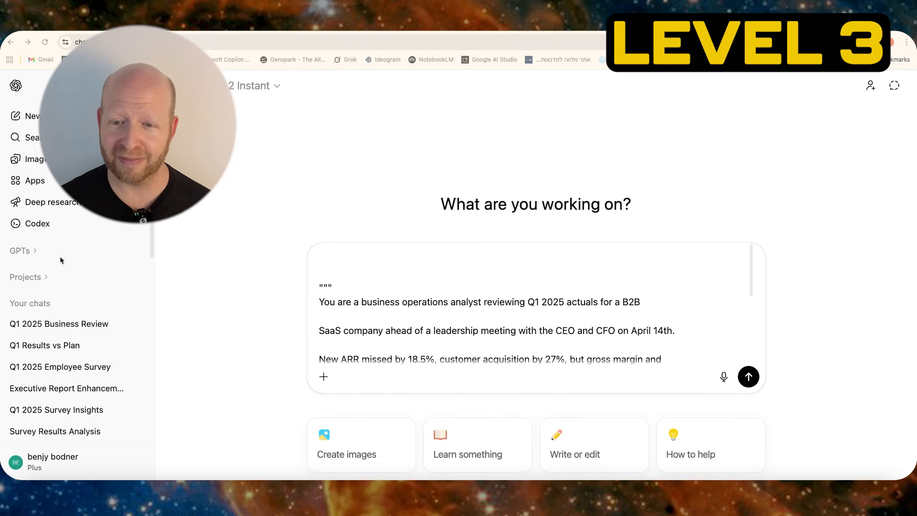
type("you are a world-class prompt engineer — take the prompt below and enhance it, make it sharper, add the ideal tone, 2-3 output examples and fill in any missing components.")
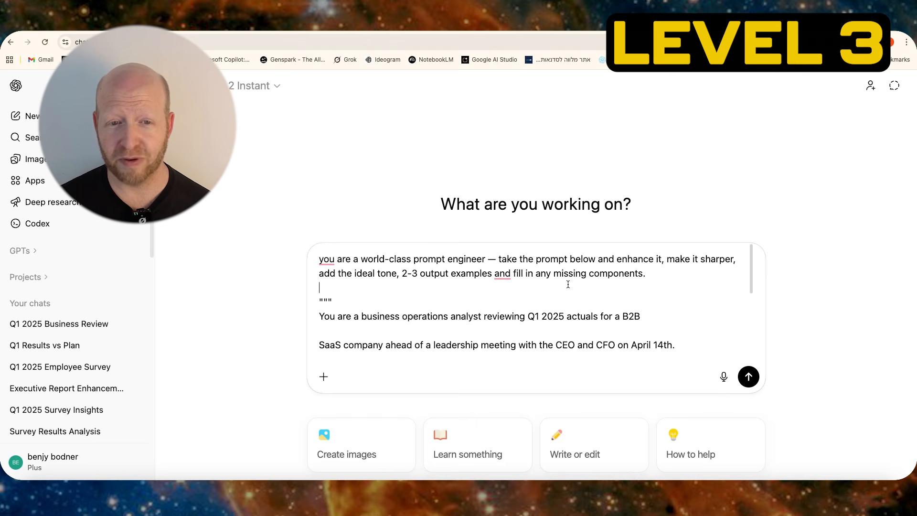
left_click(749, 375)
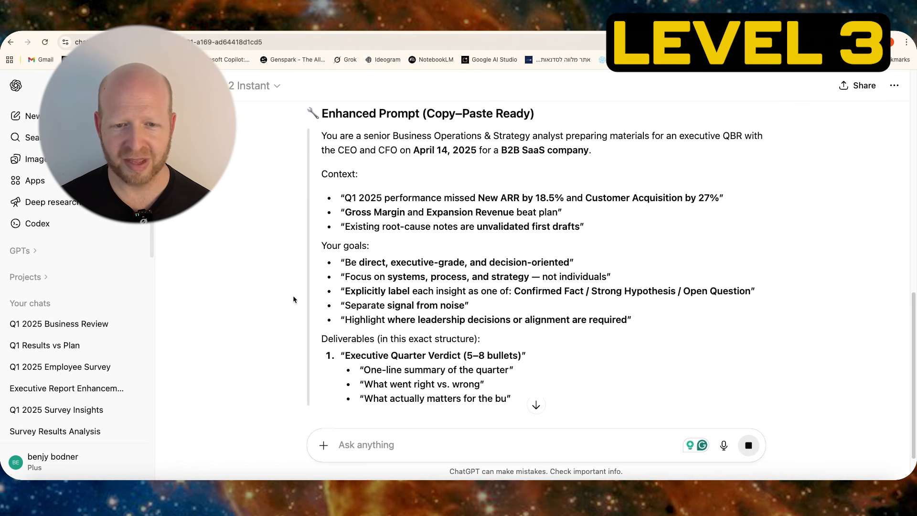
Step: Examine the enhanced prompt's context, goals, deliverables and tone, plus the listed improvements over the original and the example output snippets
scroll(296, 285, "up", 1)
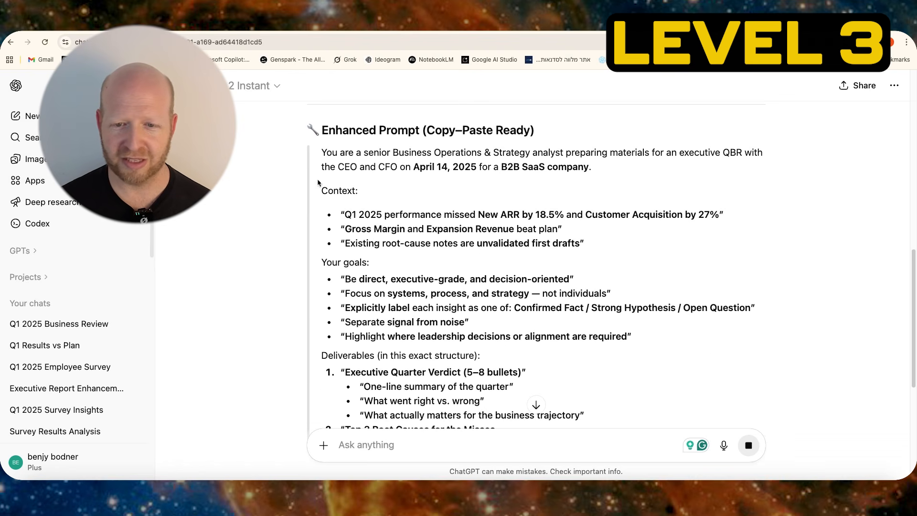
double_click(333, 189)
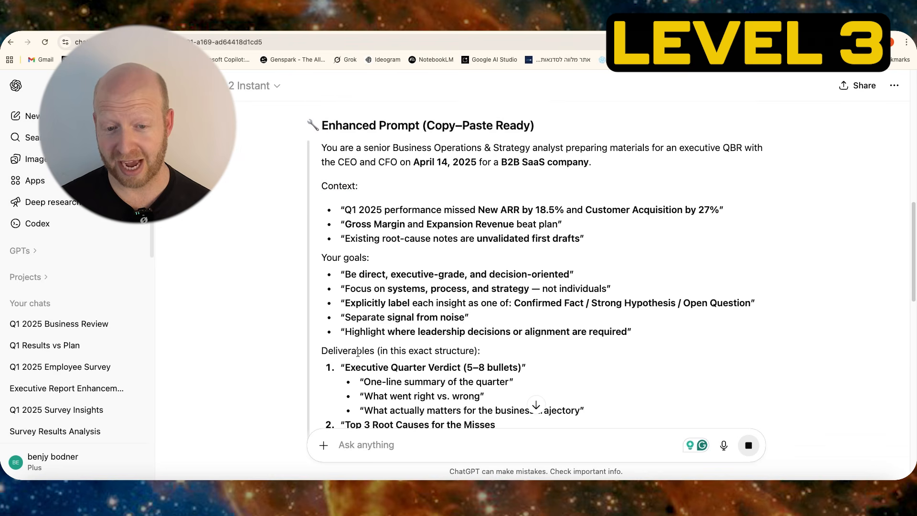
scroll(355, 341, "down", 4)
scroll(441, 342, "up", 5)
scroll(449, 330, "down", 6)
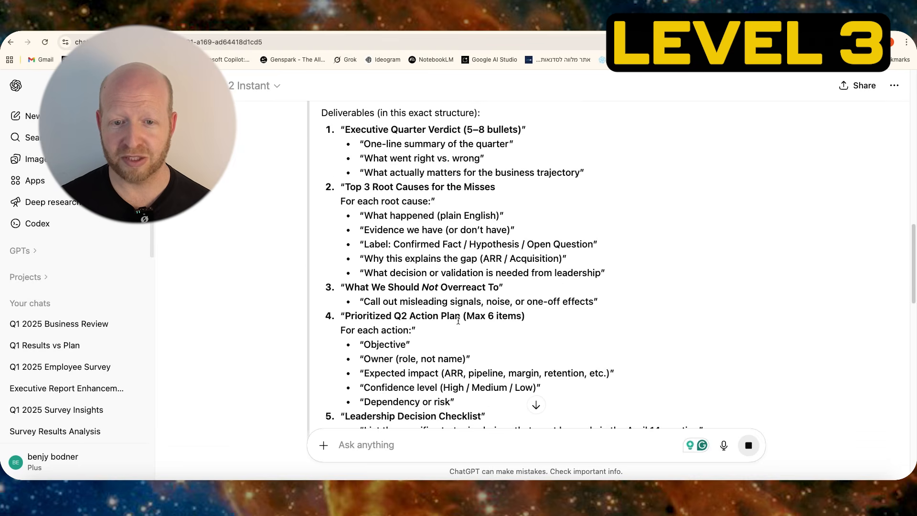
scroll(375, 310, "down", 4)
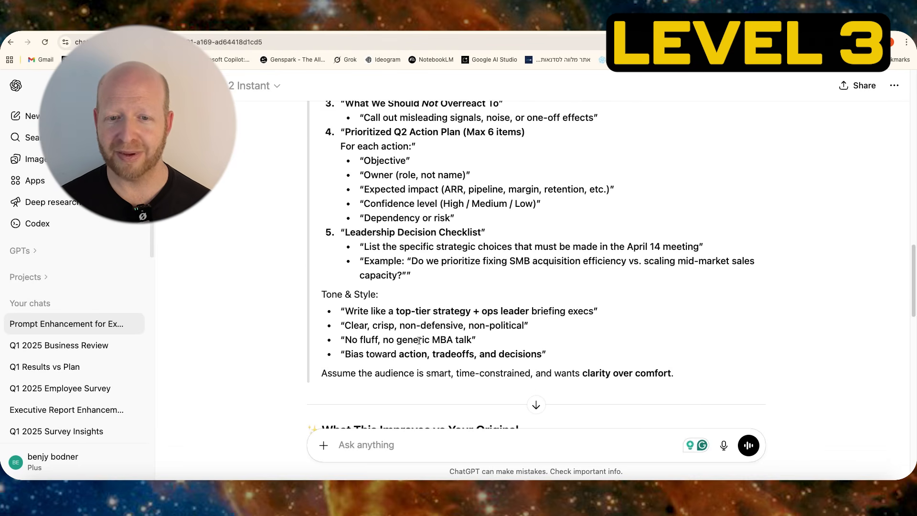
scroll(418, 340, "down", 8)
scroll(515, 378, "up", 5)
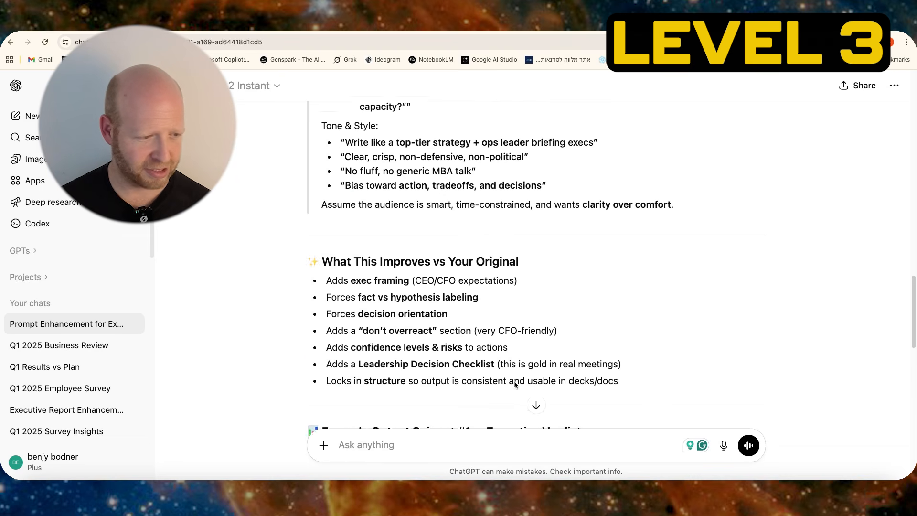
scroll(377, 317, "down", 12)
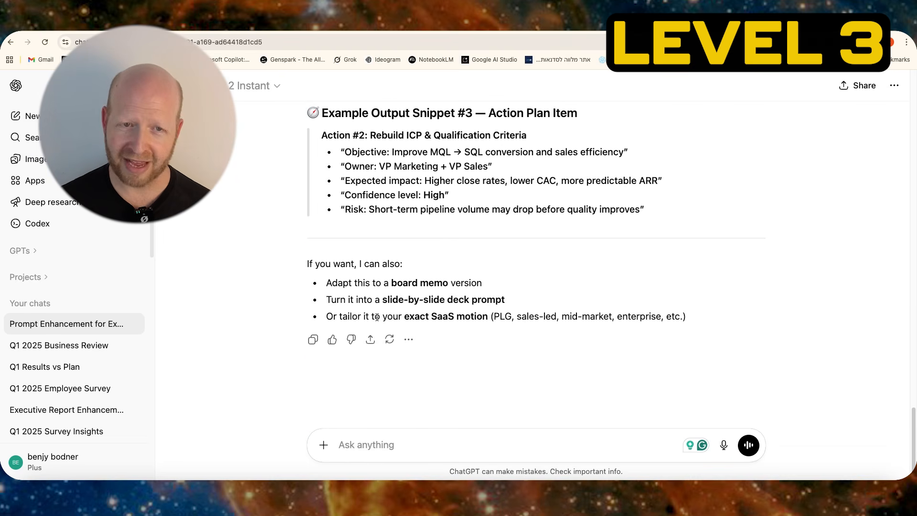
Step: Copy the enhanced prompt, from its analyst role through the third example output snippet, into a new chat
left_click_drag(636, 205, 317, 377)
key("super+c")
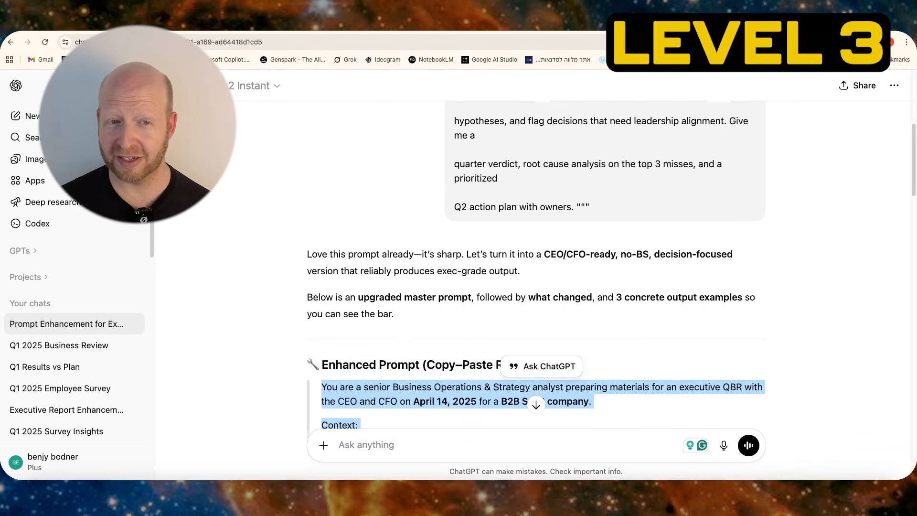
left_click(21, 116)
key("super+v")
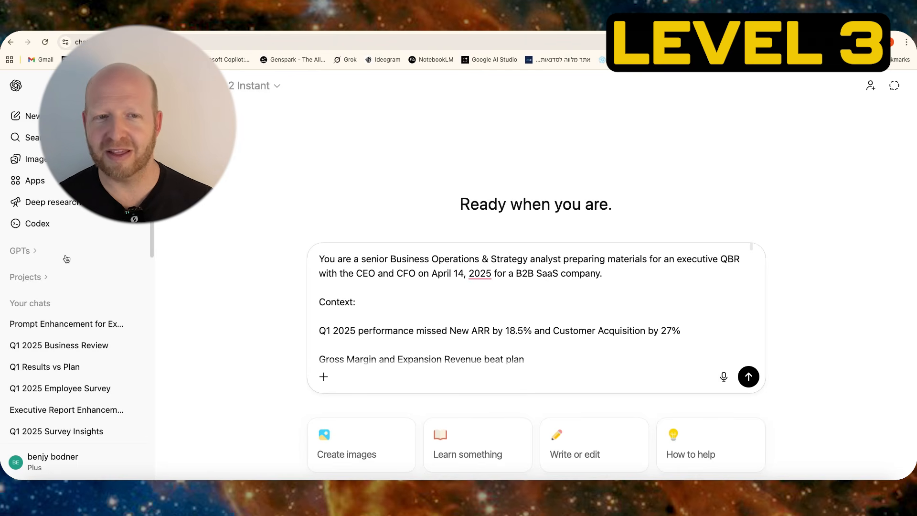
Step: Attach quarterly_review.docx to the enhanced prompt and submit it using the Thinking model
left_click(36, 489)
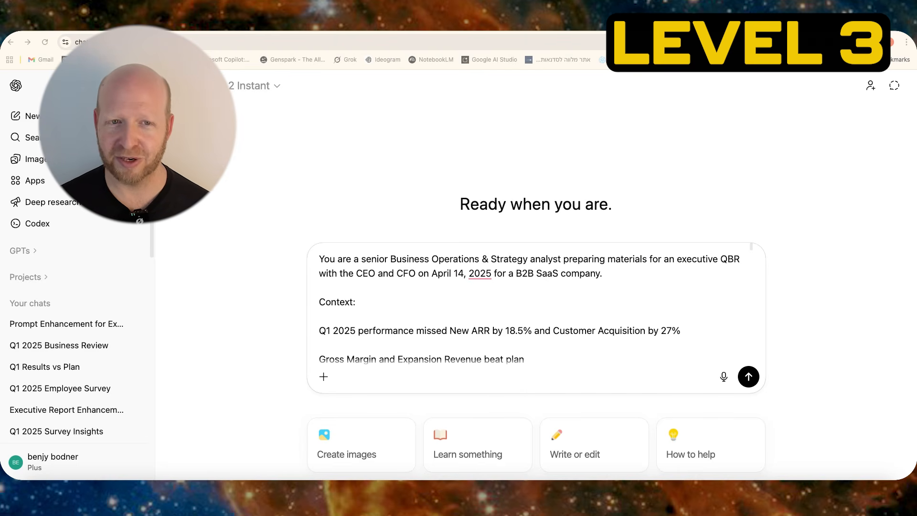
left_click_drag(5, 226, 437, 311)
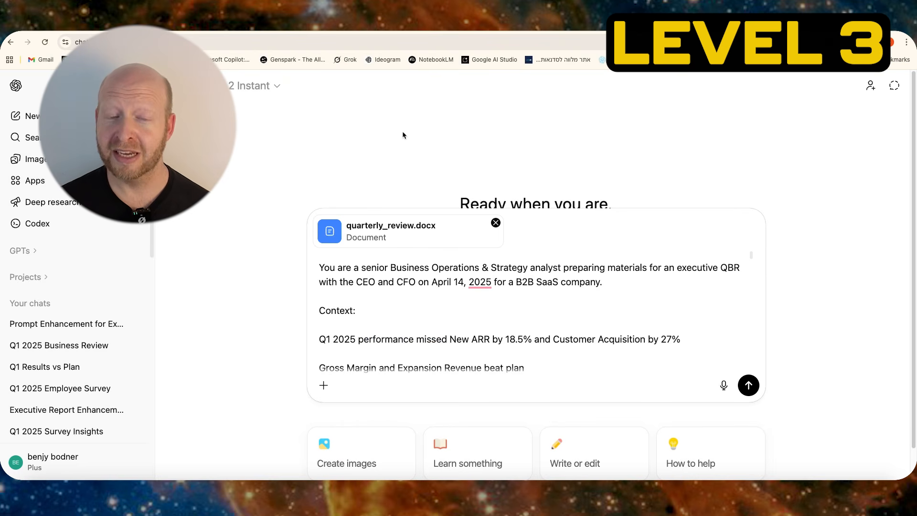
left_click(244, 86)
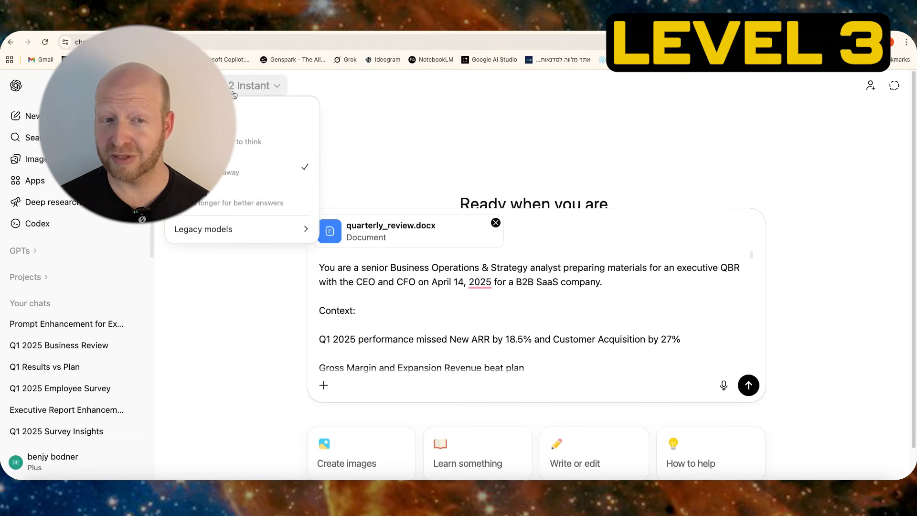
left_click(213, 193)
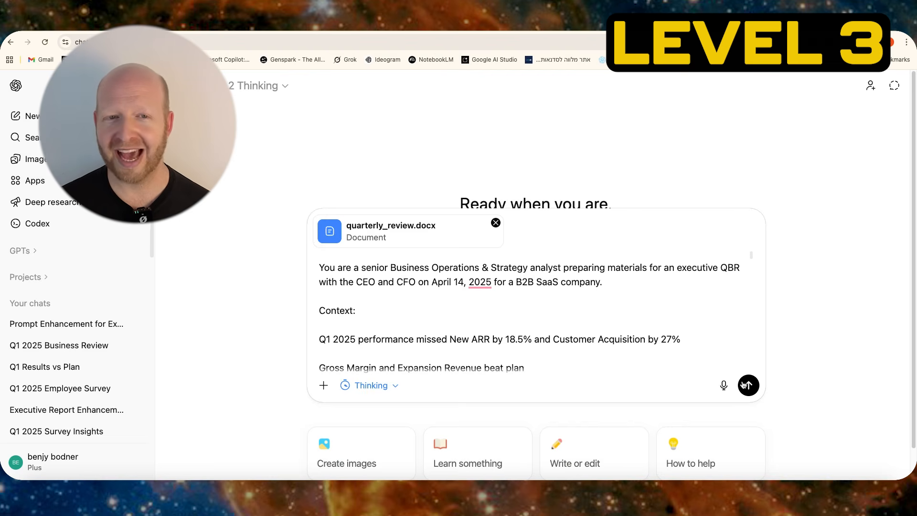
left_click(748, 385)
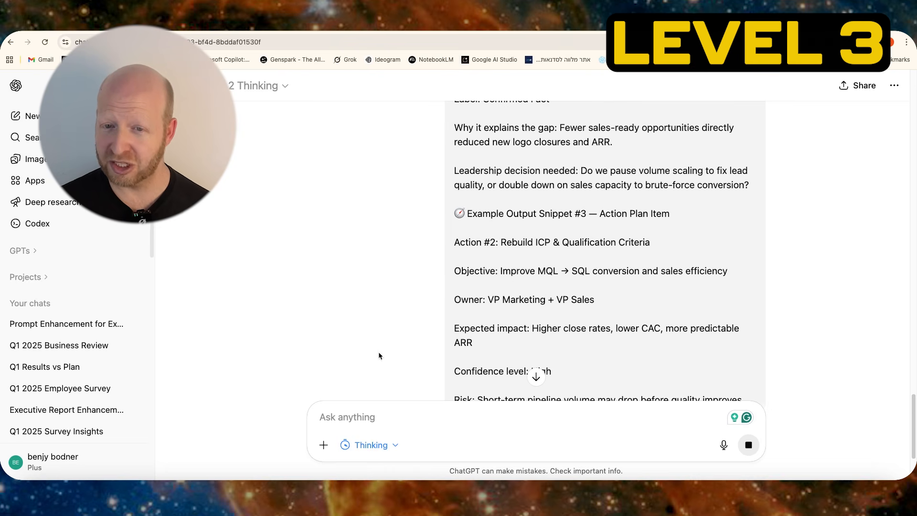
Step: Look back over the submitted enhanced prompt, from its opening context and goals through the tone section and example snippets
left_click(536, 377)
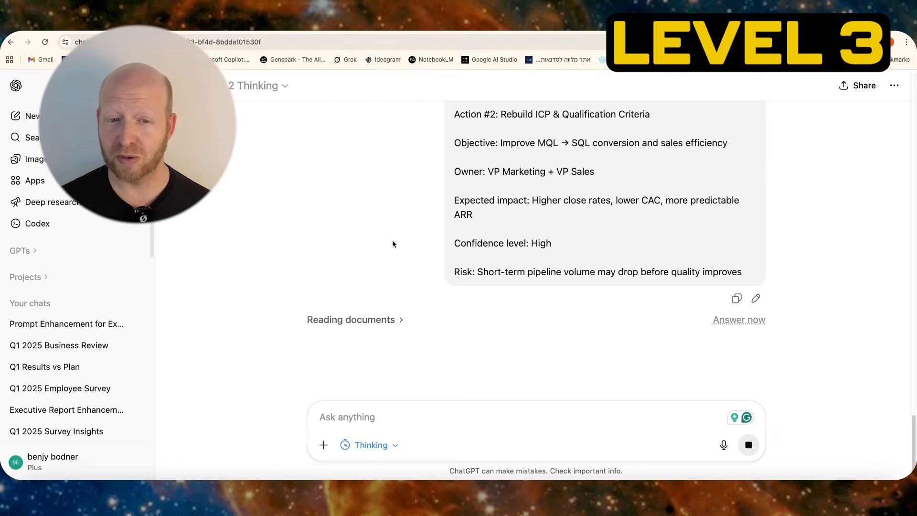
scroll(575, 274, "up", 15)
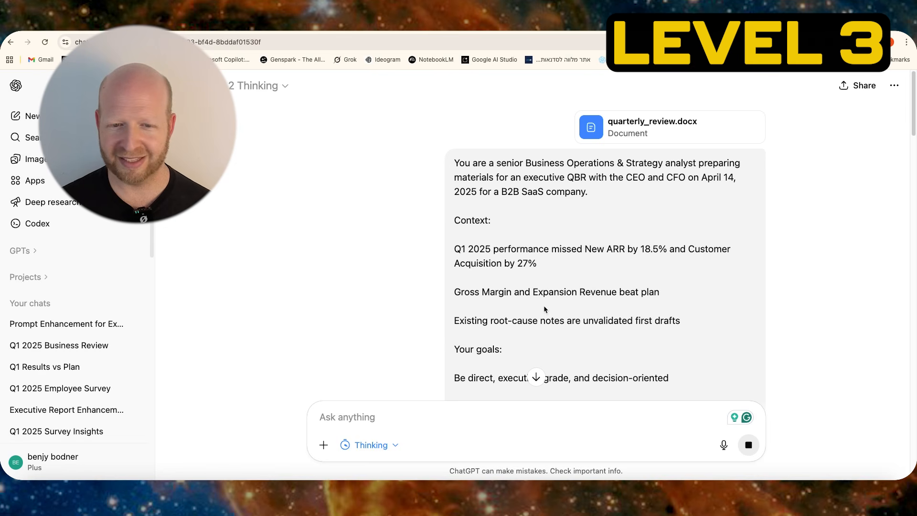
scroll(544, 305, "down", 10)
scroll(364, 292, "down", 20)
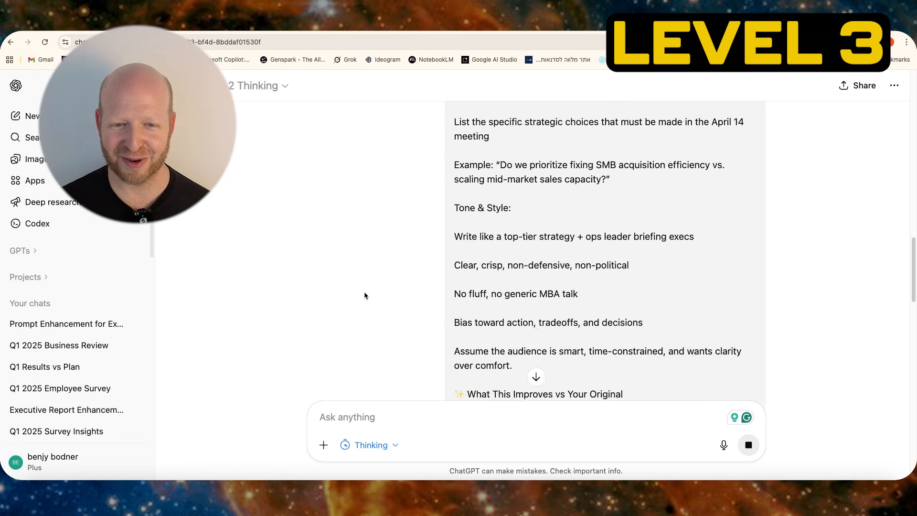
scroll(372, 341, "down", 3)
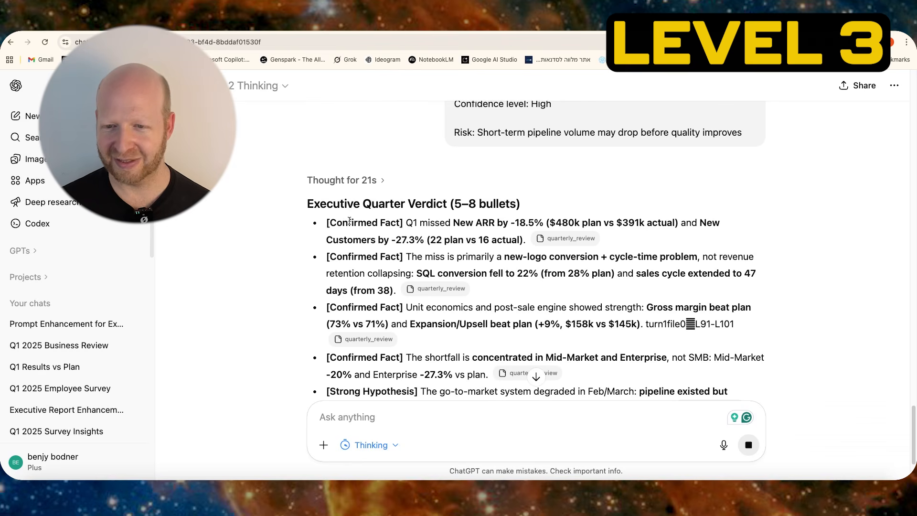
Step: Examine the response's executive quarter verdict, one-line summary and root cause analysis, including the evidence, fact or hypothesis labels and leadership decisions
triple_click(310, 204)
left_click(326, 197)
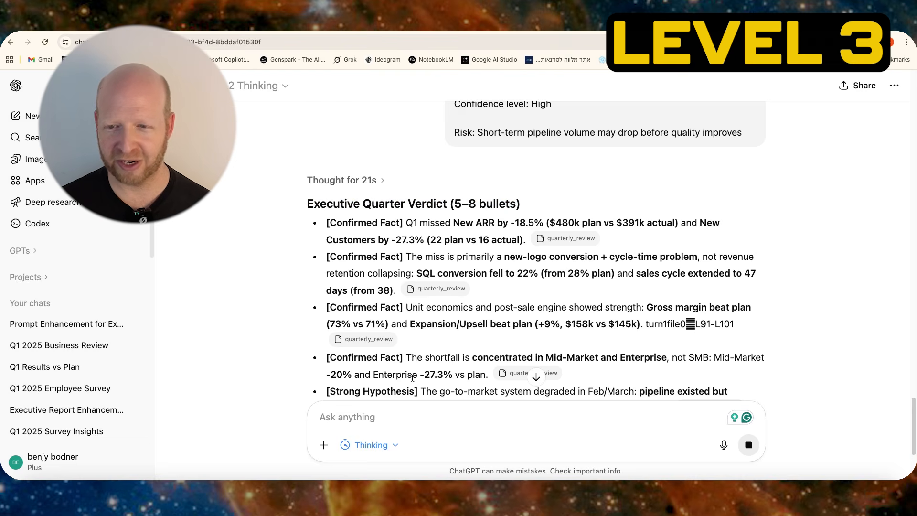
scroll(412, 378, "down", 5)
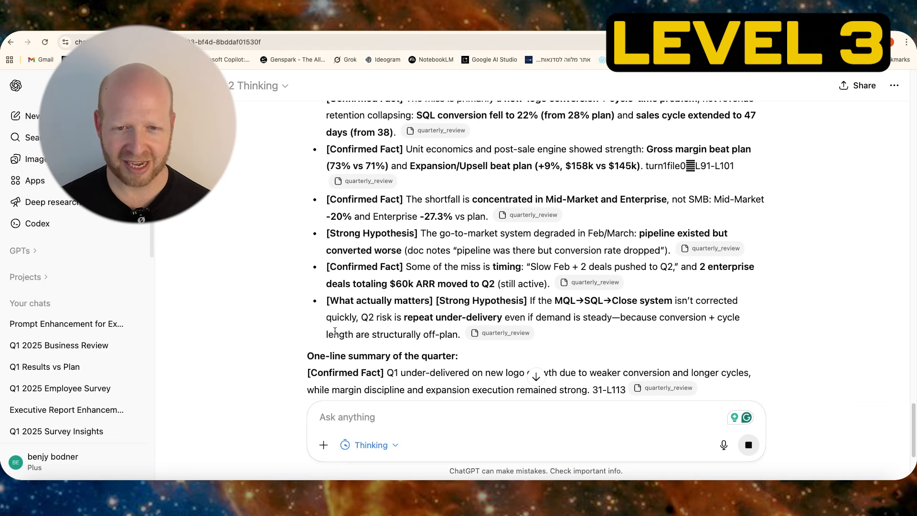
scroll(286, 351, "down", 5)
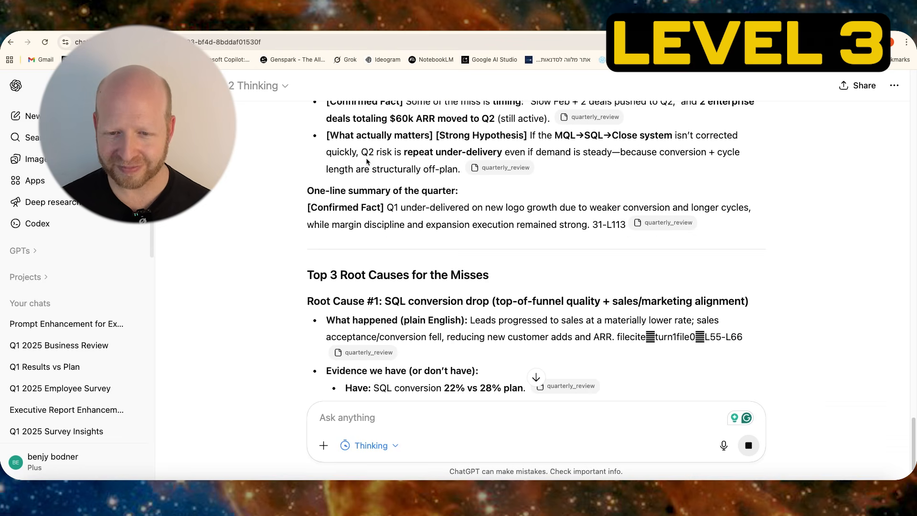
scroll(414, 282, "down", 3)
left_click_drag(617, 239, 719, 232)
left_click(591, 320)
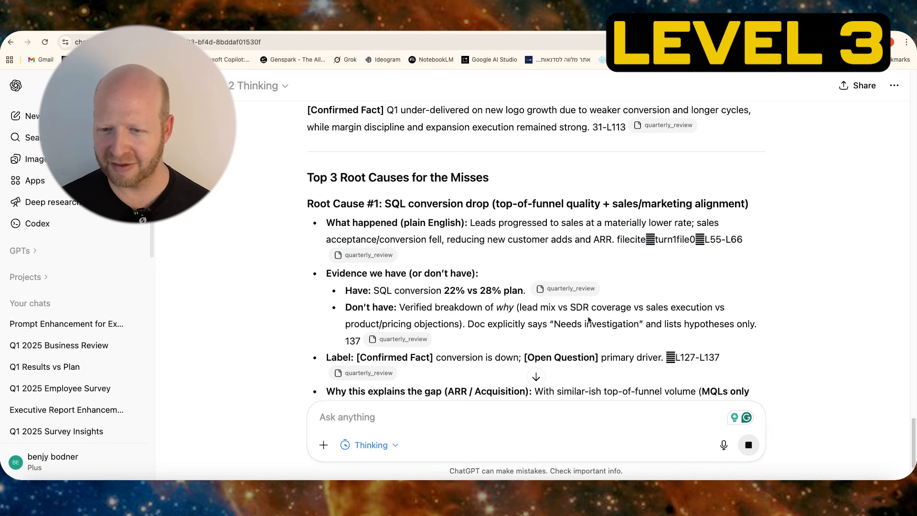
scroll(524, 369, "down", 1)
scroll(522, 369, "down", 3)
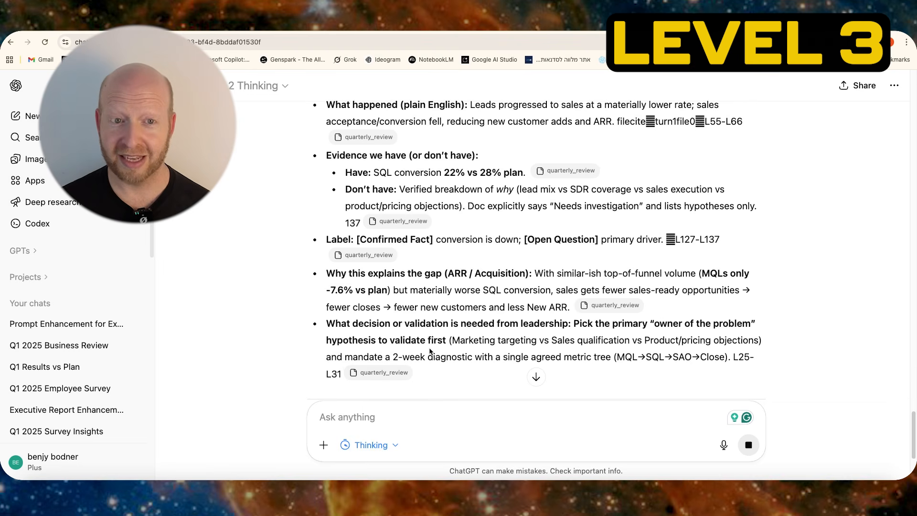
scroll(429, 352, "down", 4)
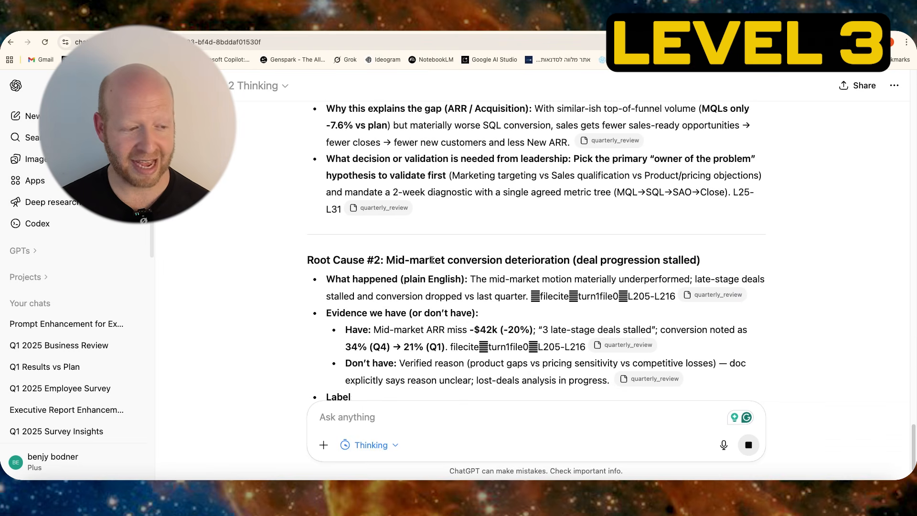